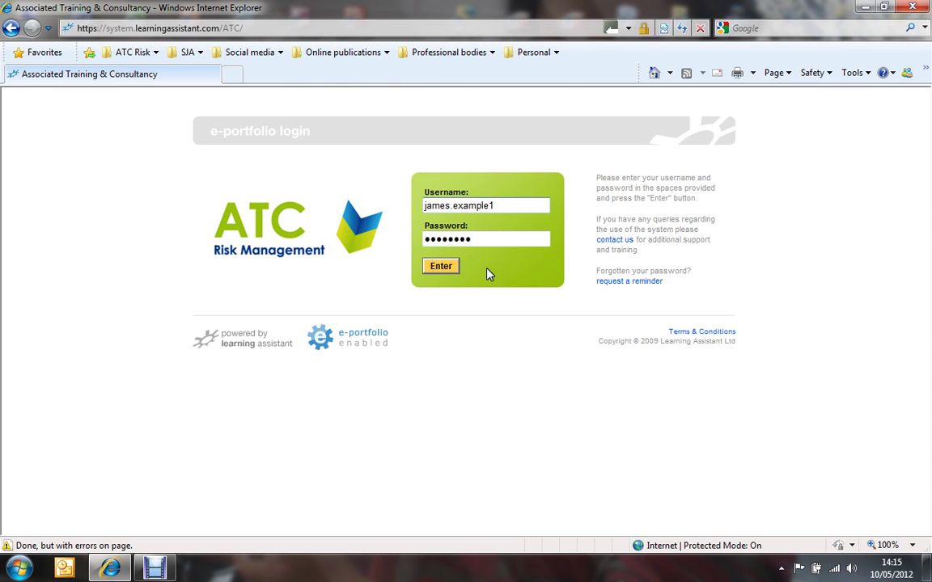
Log in to the e-portfolio to load the home page with the ATC Risk Management news
click(442, 270)
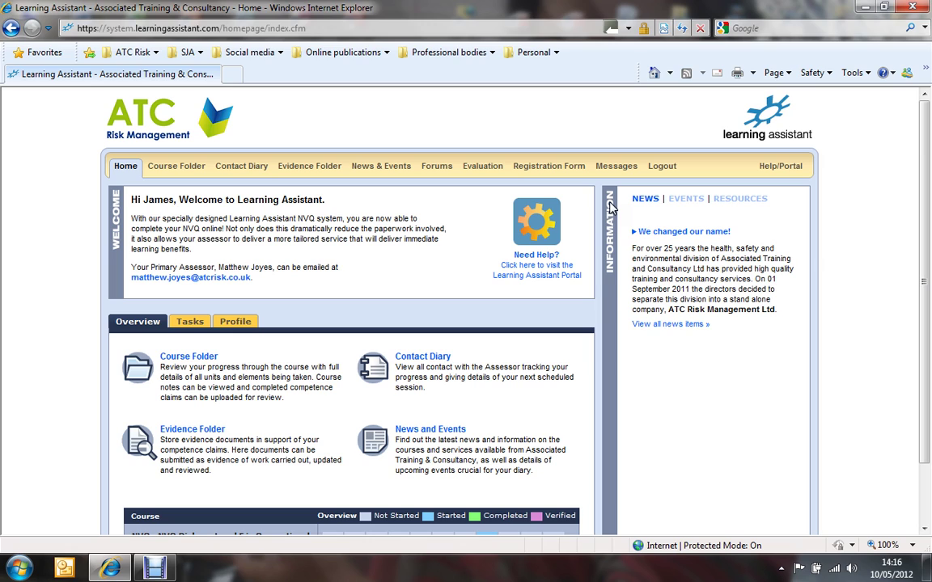
Switch the information panel from Events to Resources, then show the Profile options
click(684, 202)
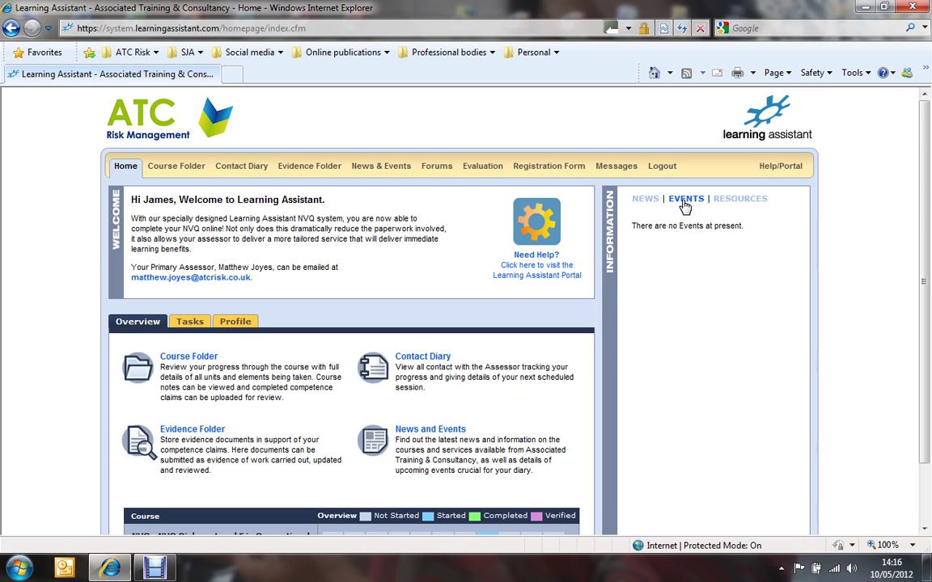
click(736, 203)
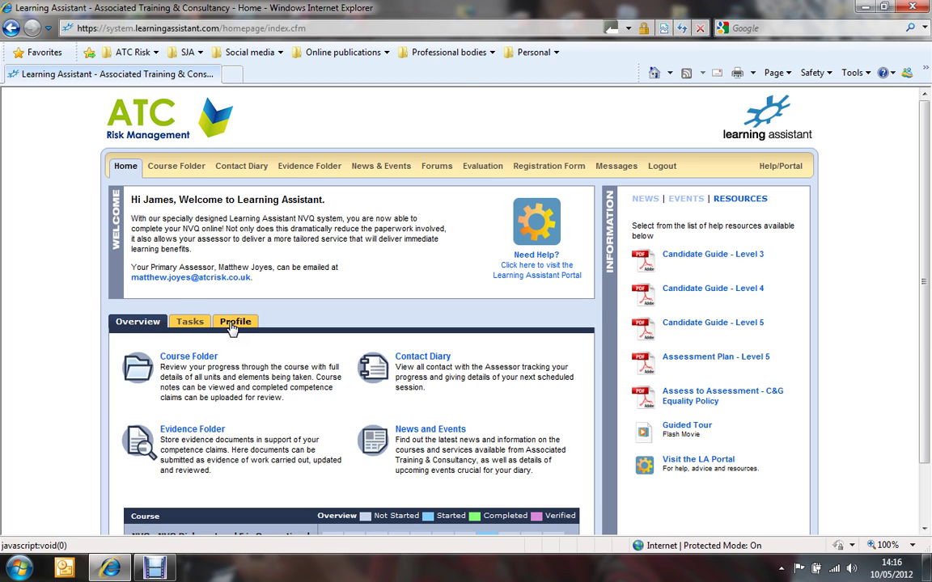
click(233, 323)
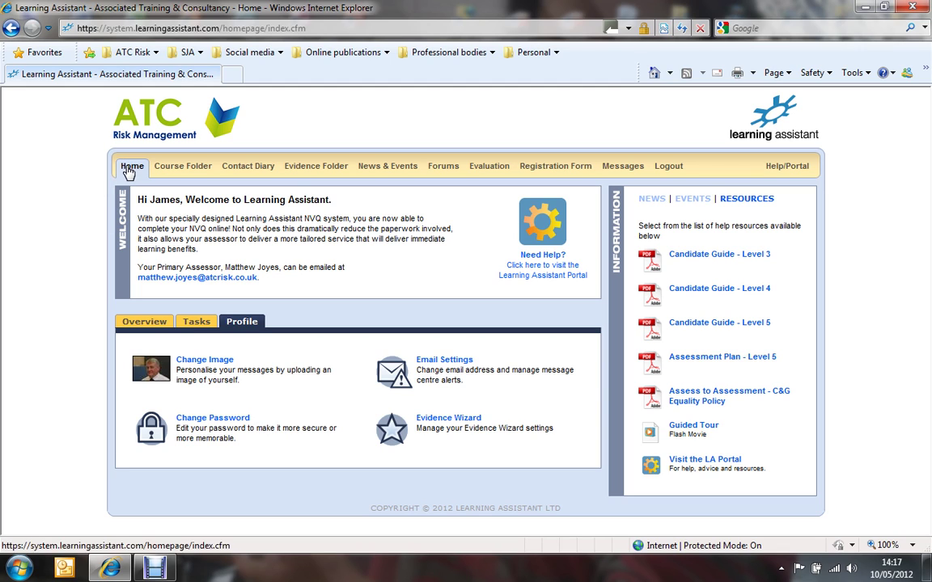
Go through the Course Folder to the Contact Diary of evidence deletions
click(168, 174)
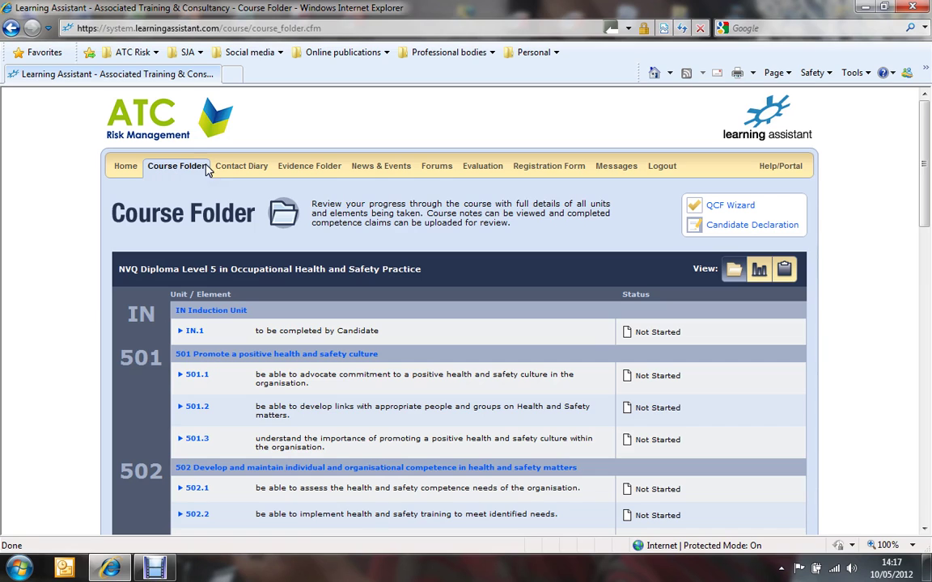
click(223, 167)
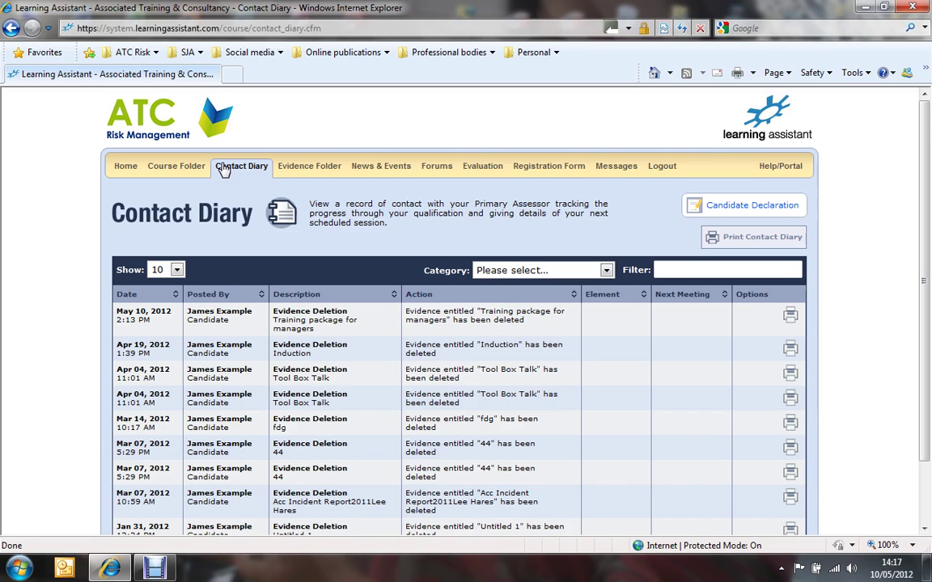
Check the empty Evidence Folder, then view the News & Events page
click(307, 166)
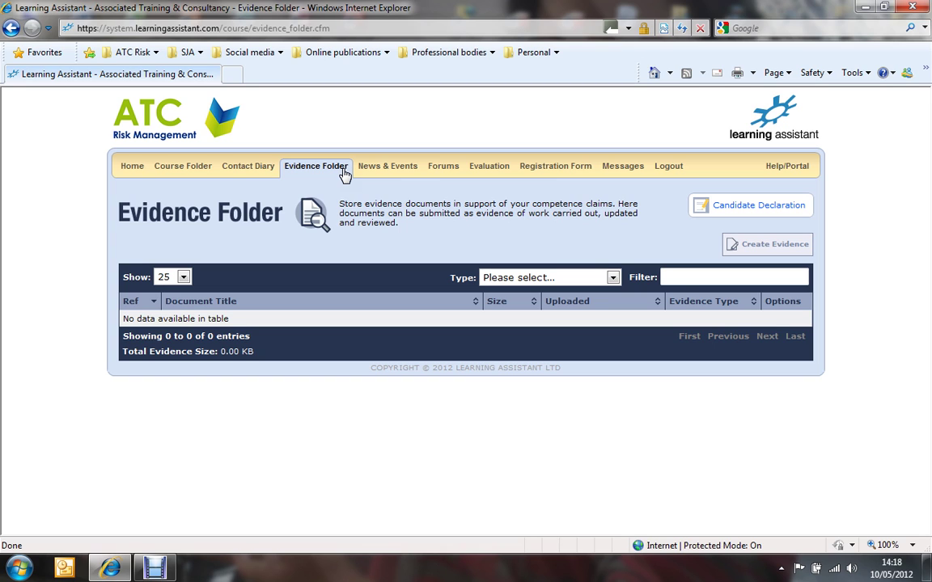
click(395, 168)
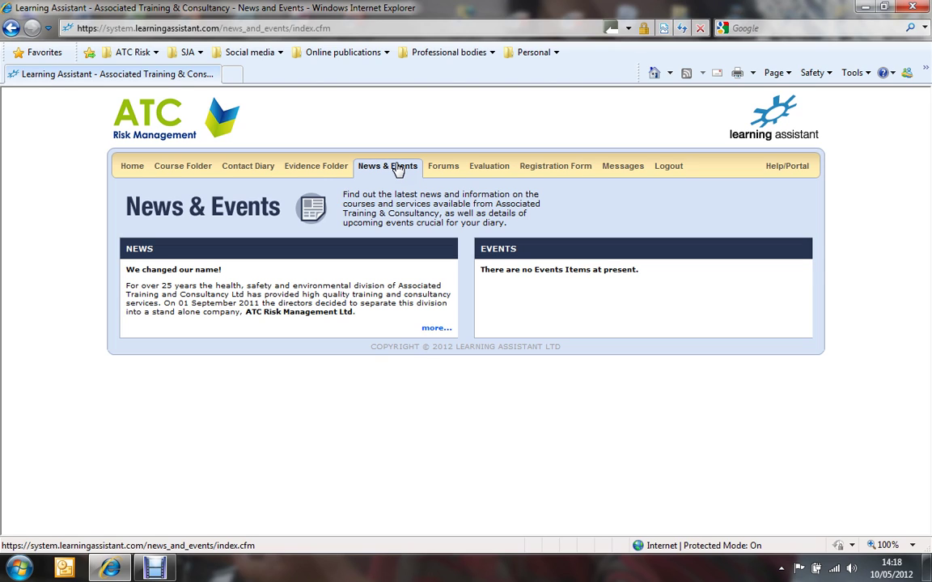
Go from Forums into the NVQ Diploma Level 5 in OH&SP forum and browse its topics
click(438, 170)
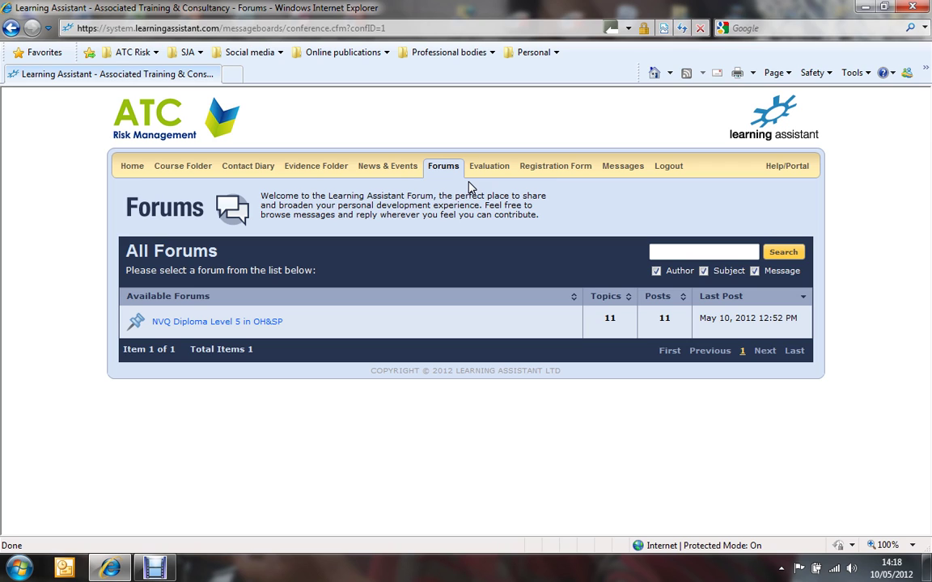
click(226, 323)
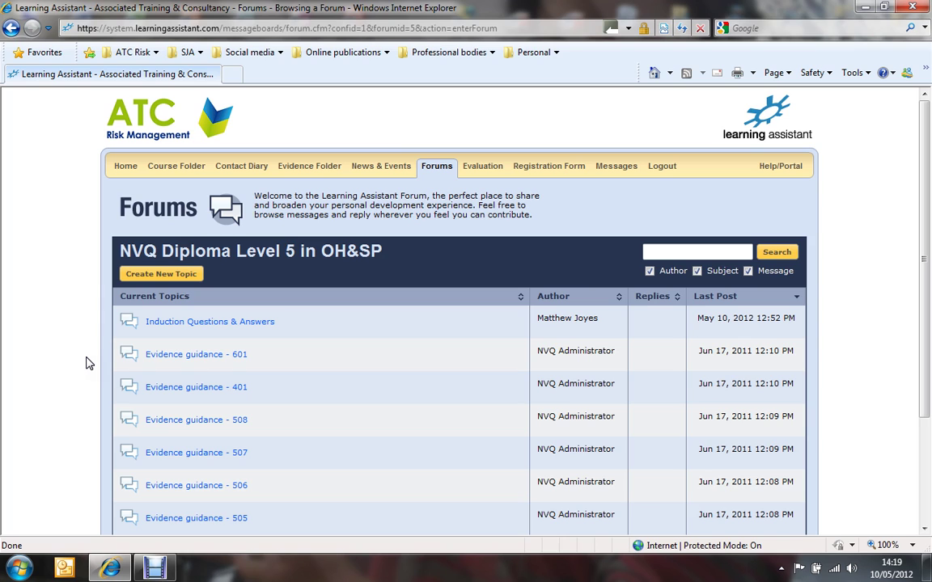
scroll(89, 364, down, 1)
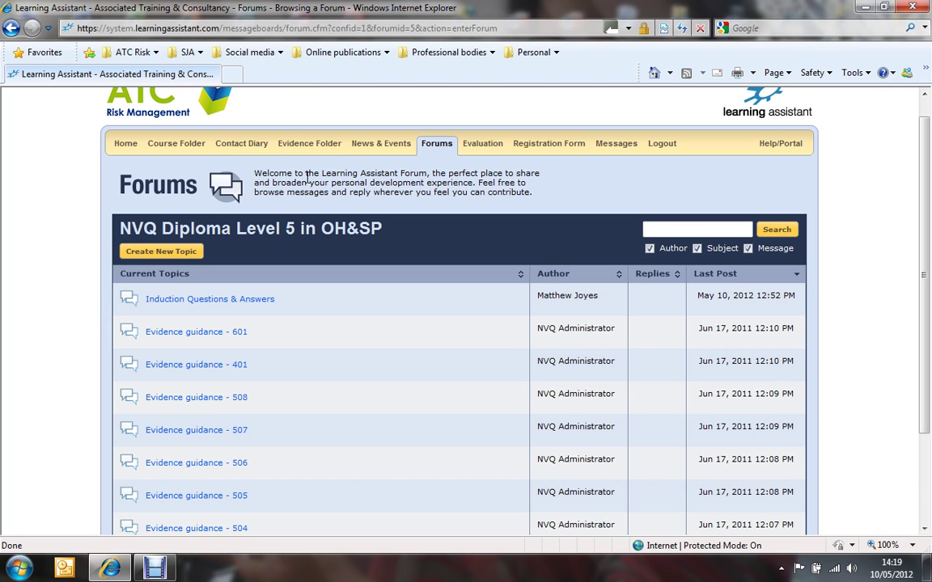
Go from the Evaluation page to the Registration Form showing the candidate's details
click(485, 146)
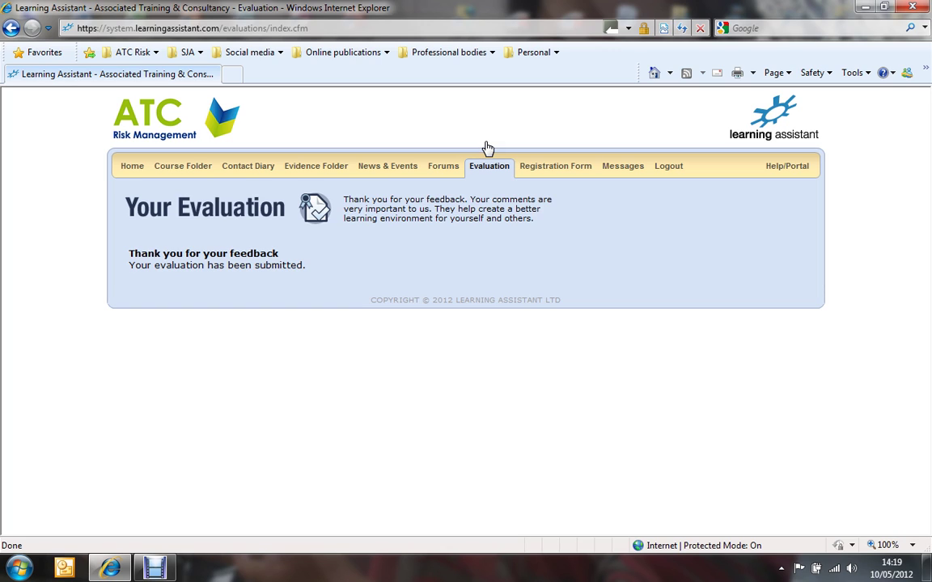
click(539, 171)
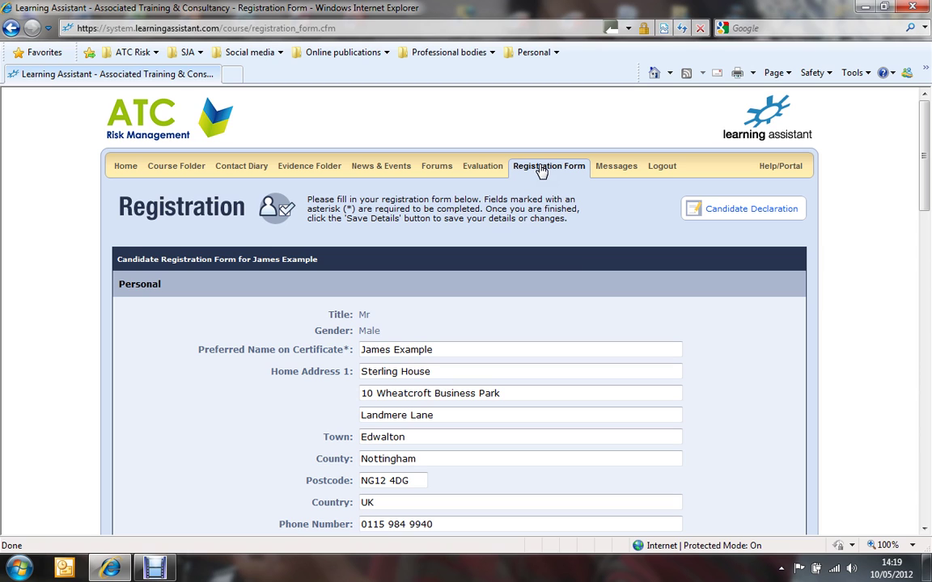
scroll(582, 270, down, 2)
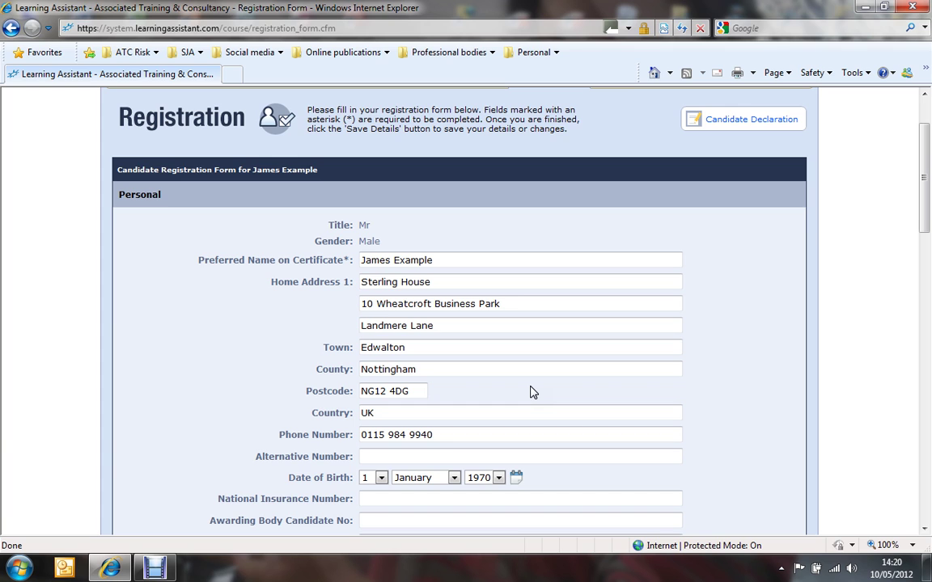
scroll(531, 392, down, 3)
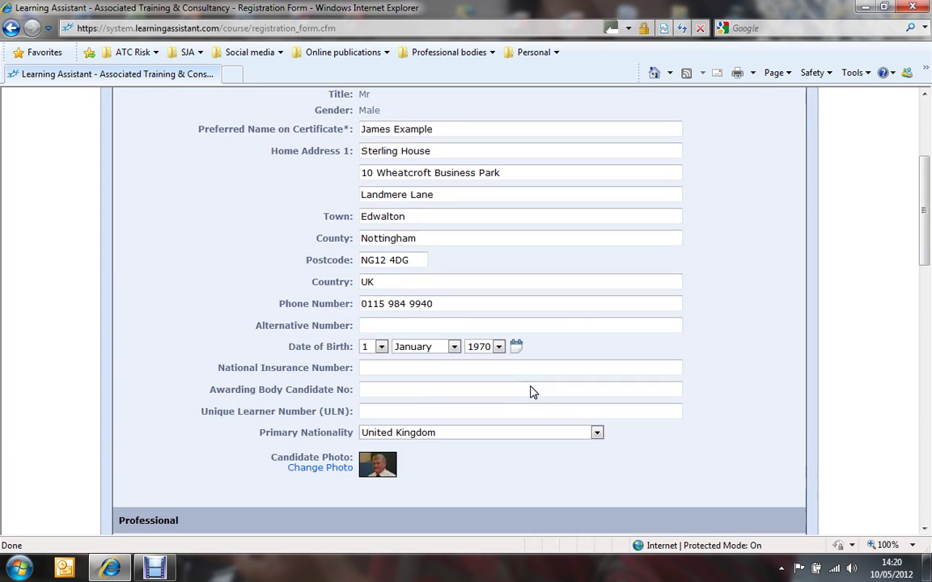
scroll(531, 392, down, 3)
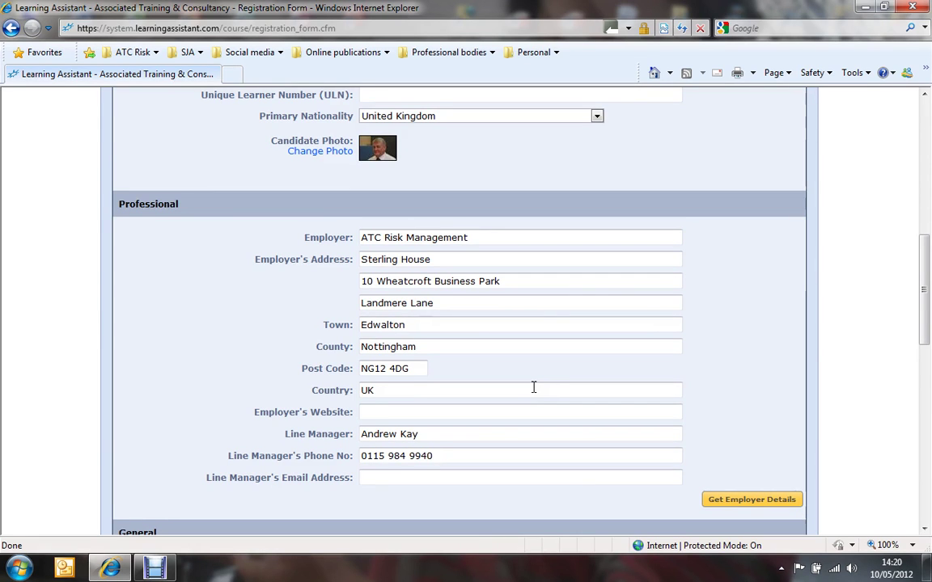
scroll(532, 388, up, 9)
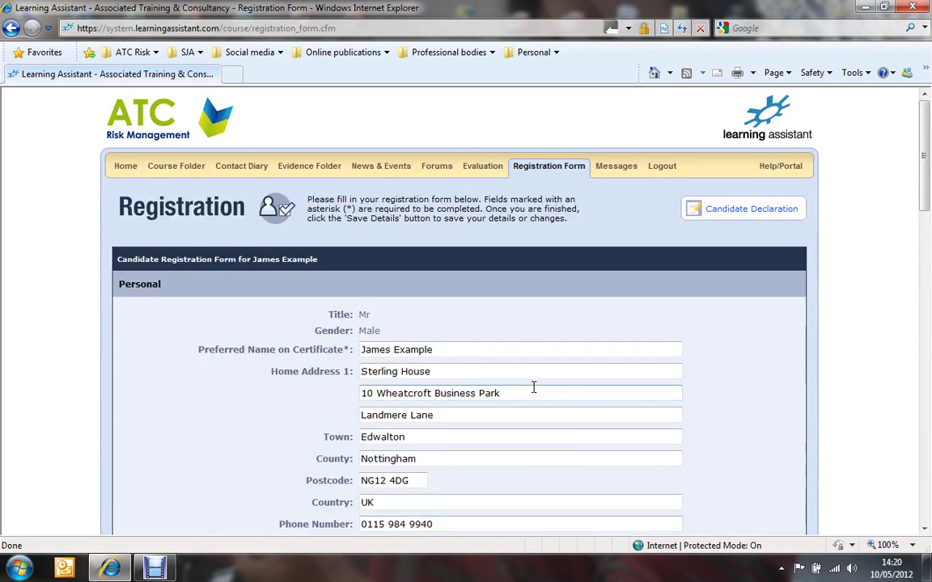
click(623, 166)
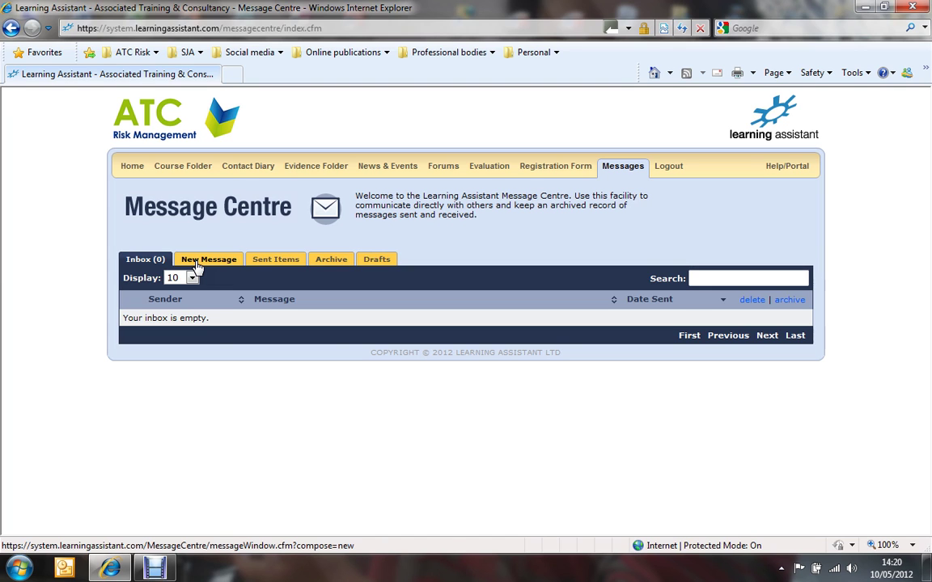
Start a new message in Message Centre and scroll to the verifier and assessor recipients
click(197, 266)
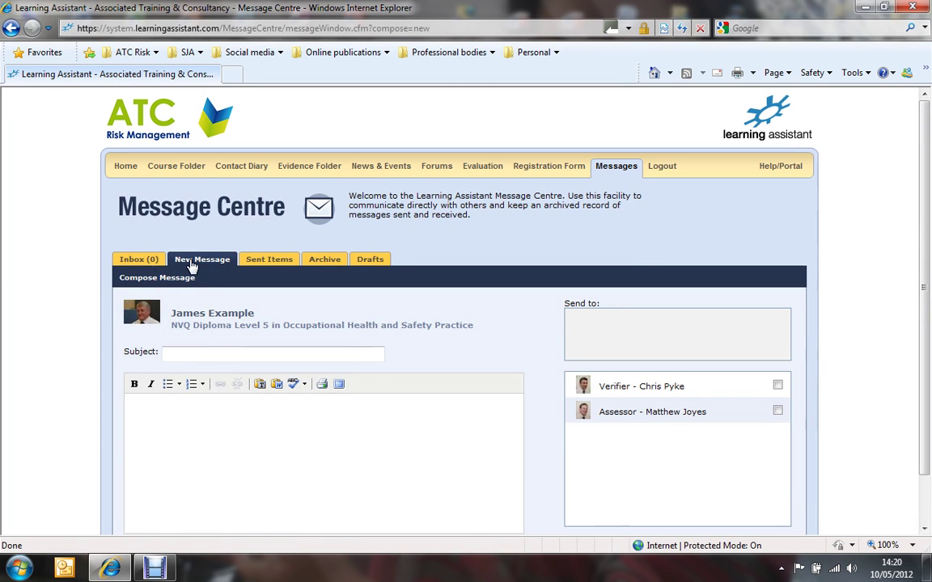
scroll(54, 310, down, 1)
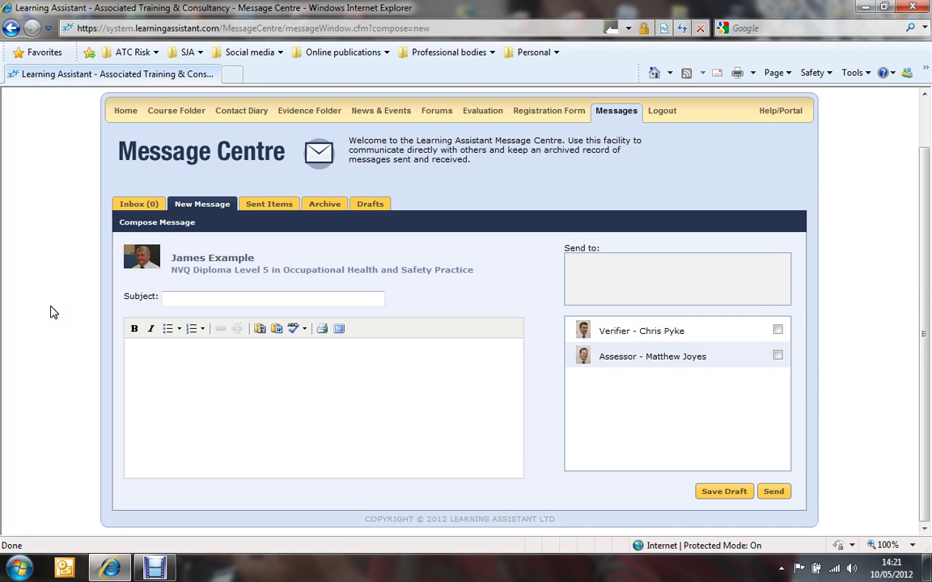
Write a message with subject 'Test' and body 'Hi', then 'Test message' on the next line
click(179, 298)
text(Test)
click(183, 382)
text(Hi)
key(Return)
text(Test message)
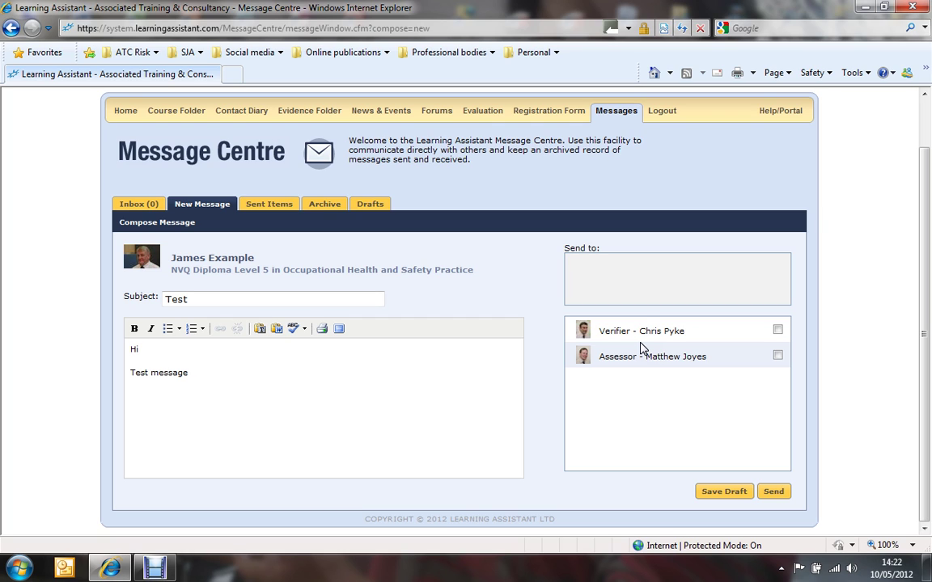
scroll(641, 348, up, 2)
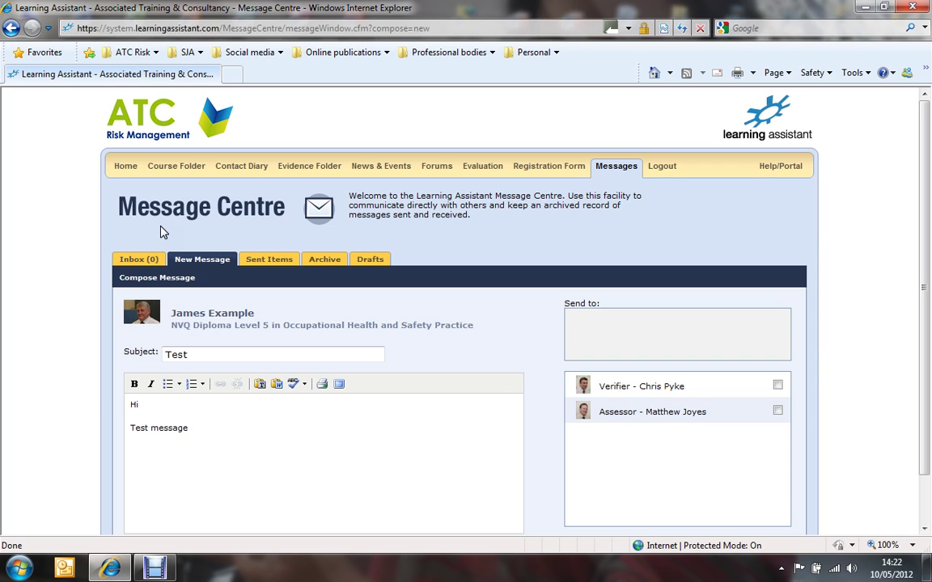
click(164, 170)
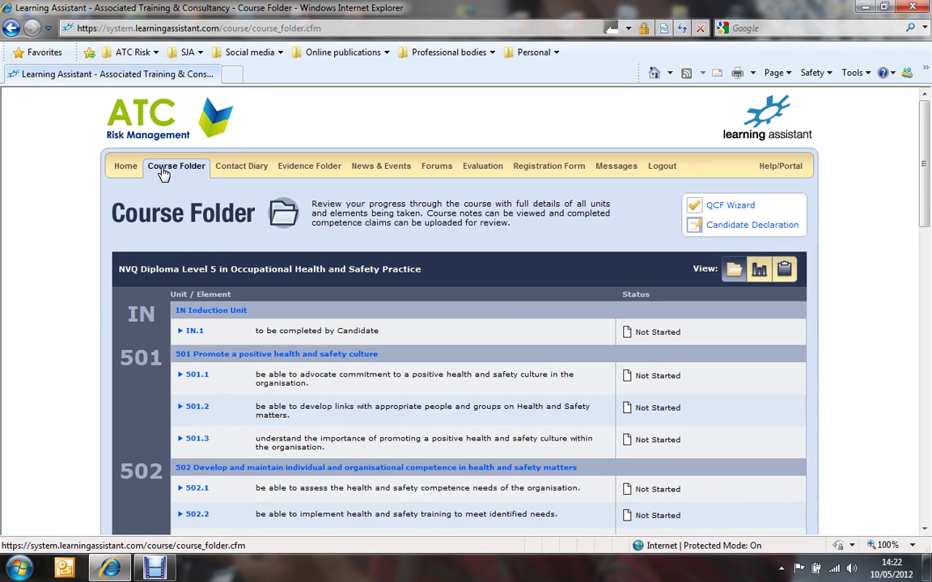
scroll(56, 271, down, 3)
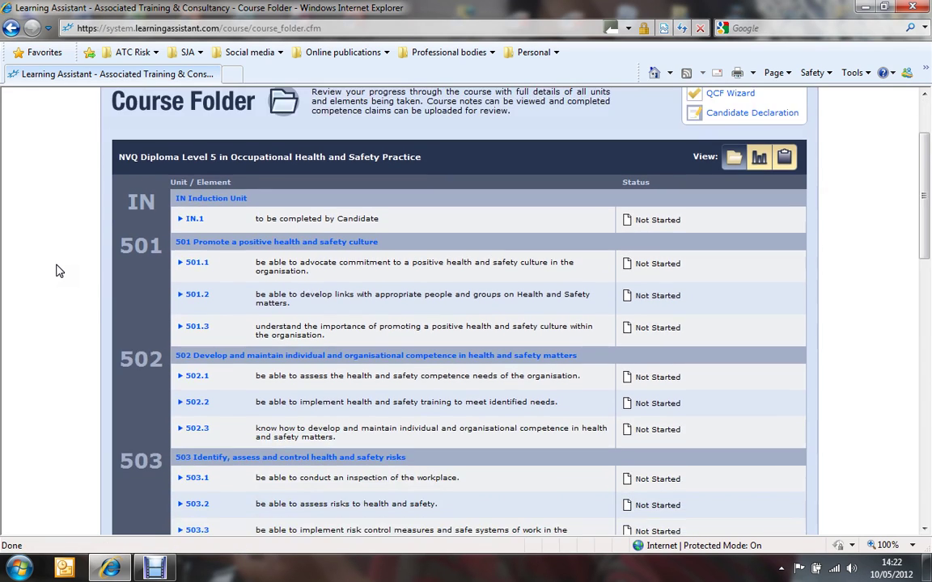
scroll(56, 271, down, 2)
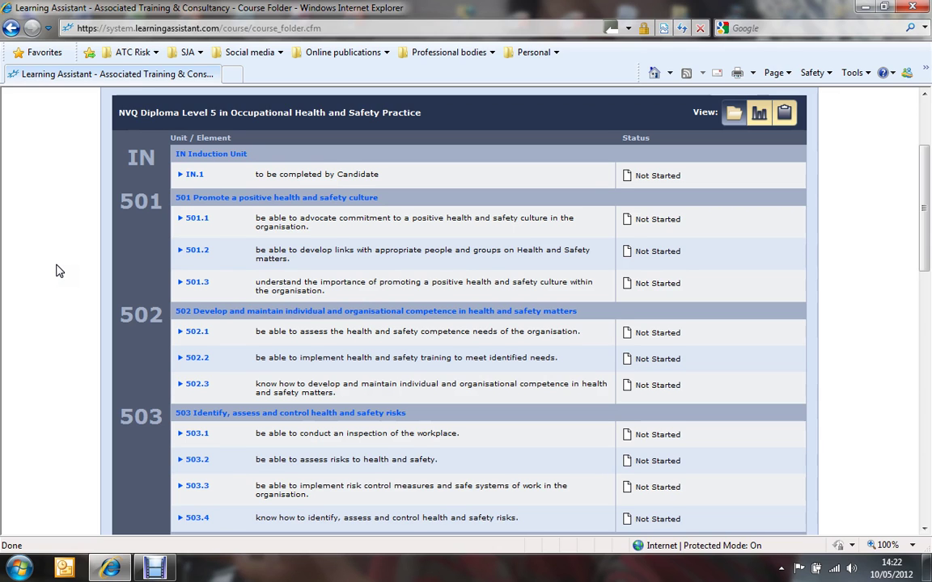
scroll(57, 271, down, 4)
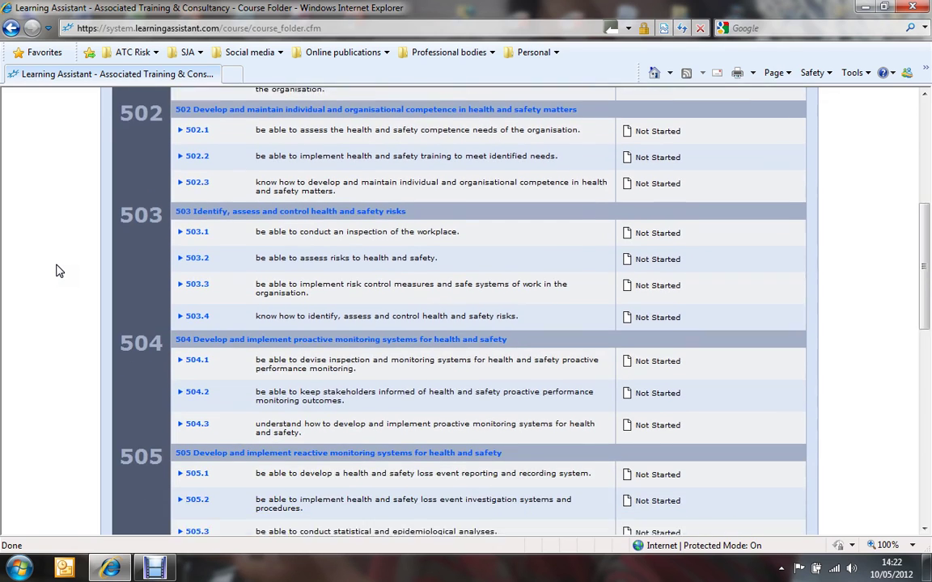
scroll(57, 271, down, 5)
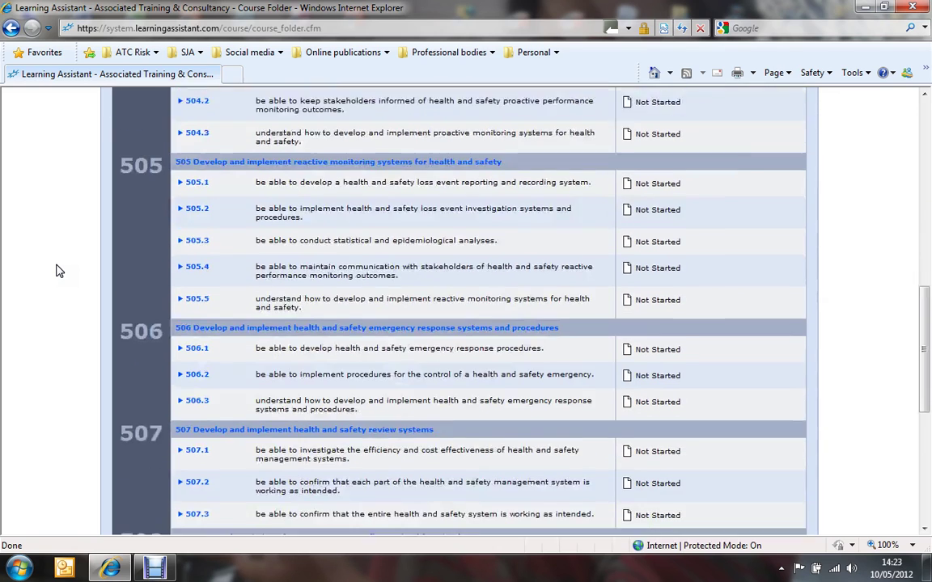
scroll(56, 271, down, 4)
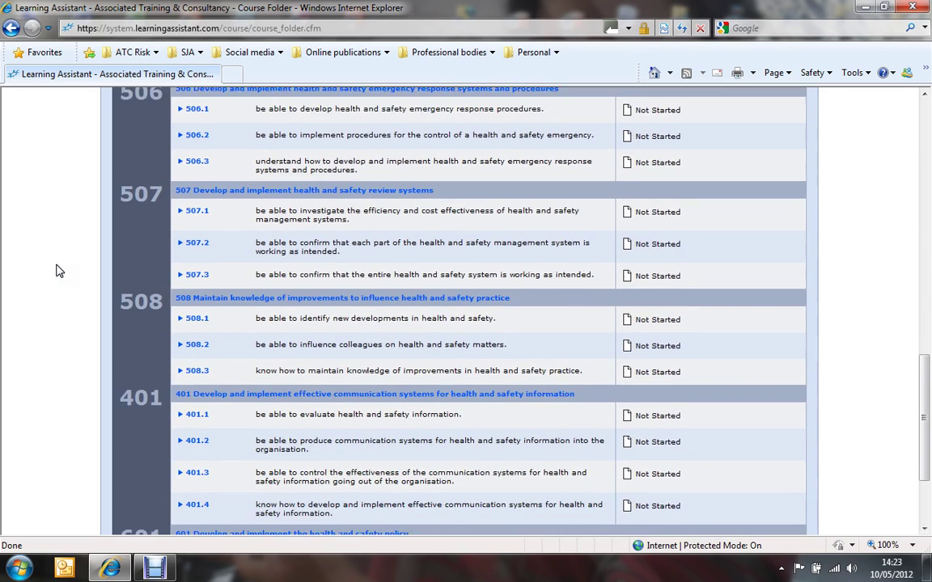
scroll(57, 271, down, 2)
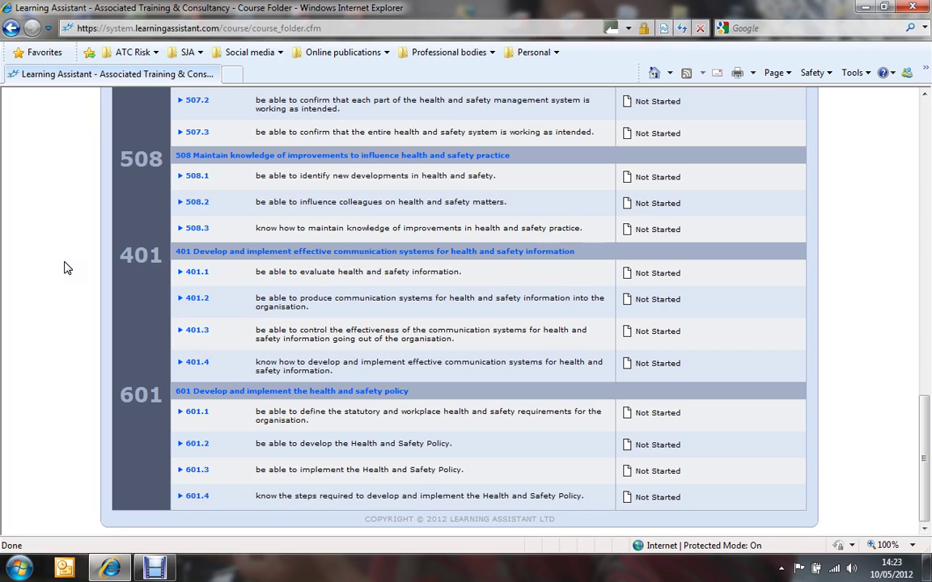
scroll(67, 269, up, 4)
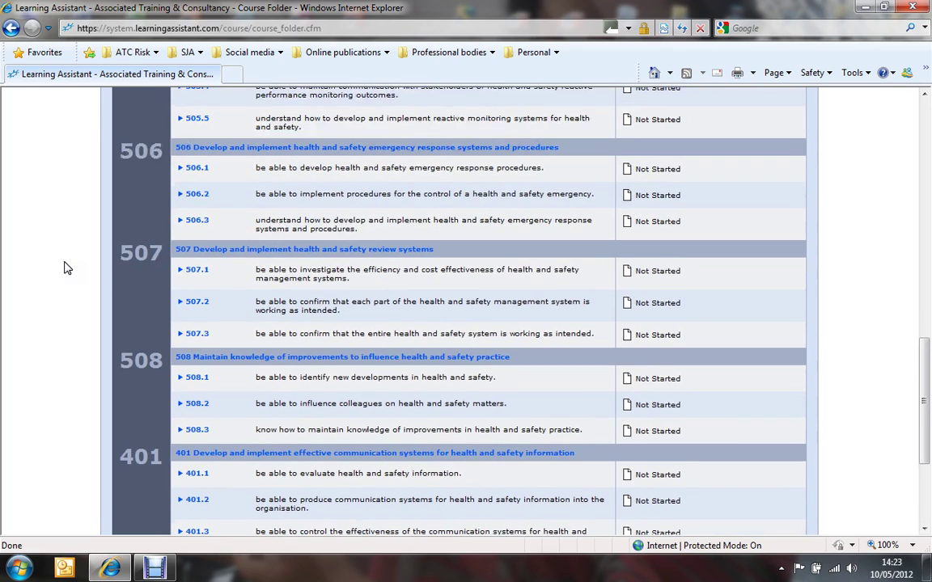
scroll(68, 269, up, 6)
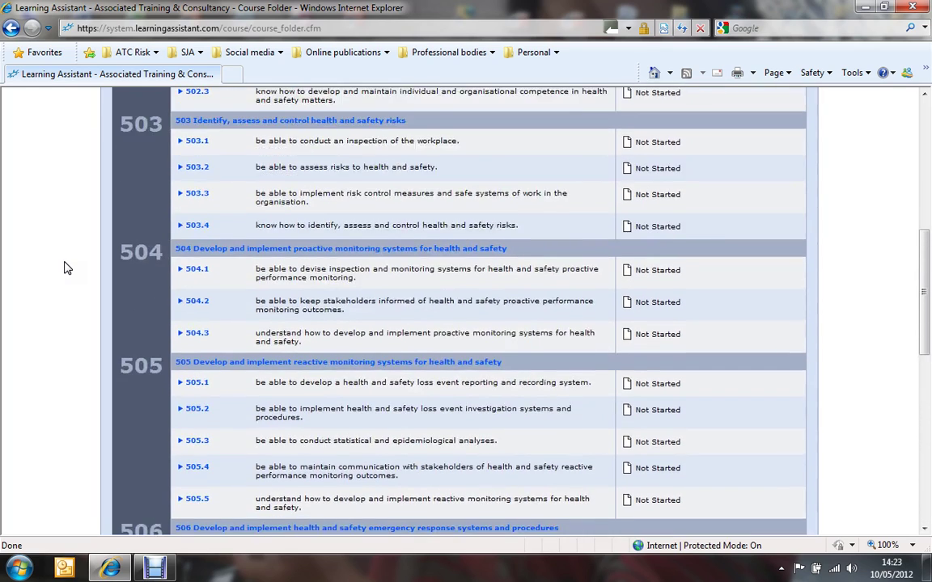
scroll(67, 269, up, 5)
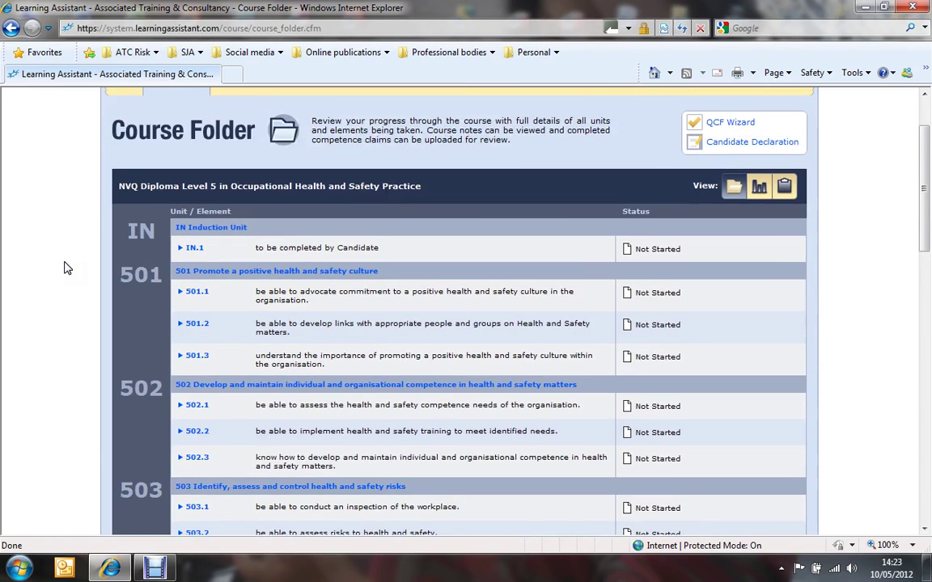
scroll(67, 268, up, 1)
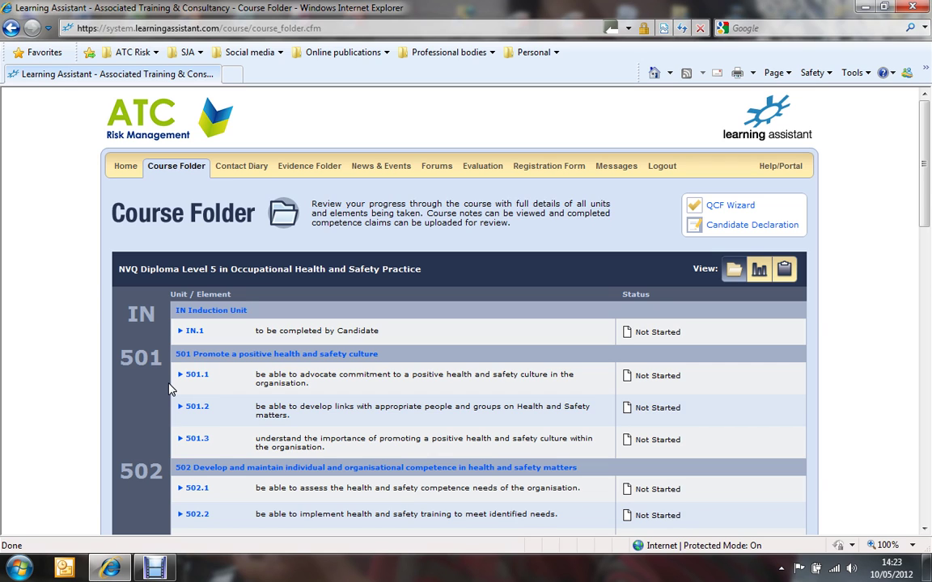
scroll(168, 389, down, 3)
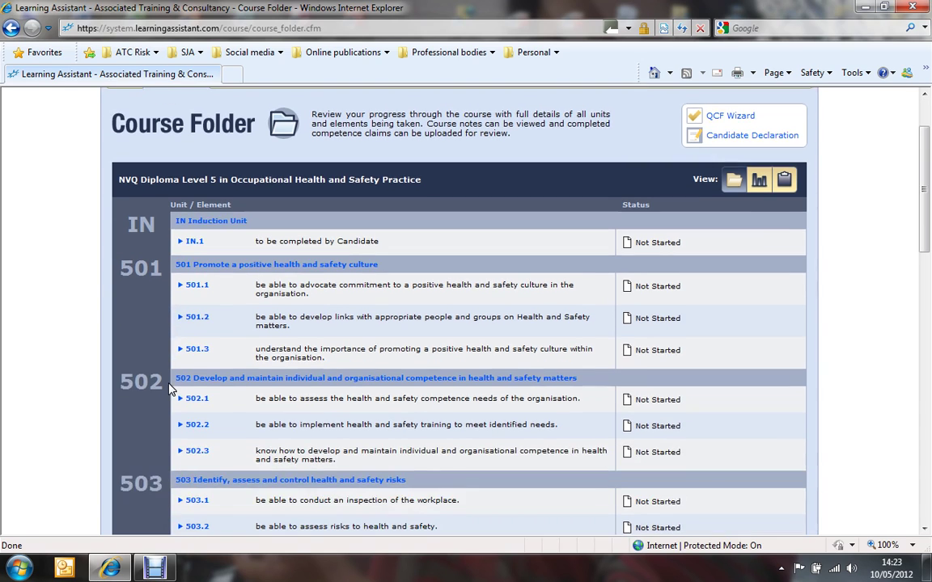
scroll(161, 389, down, 1)
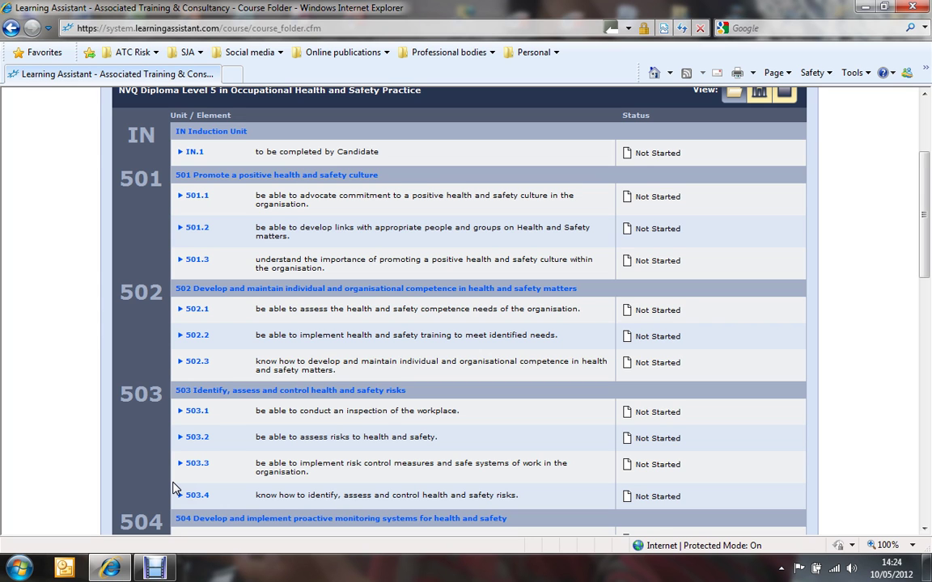
scroll(172, 488, up, 4)
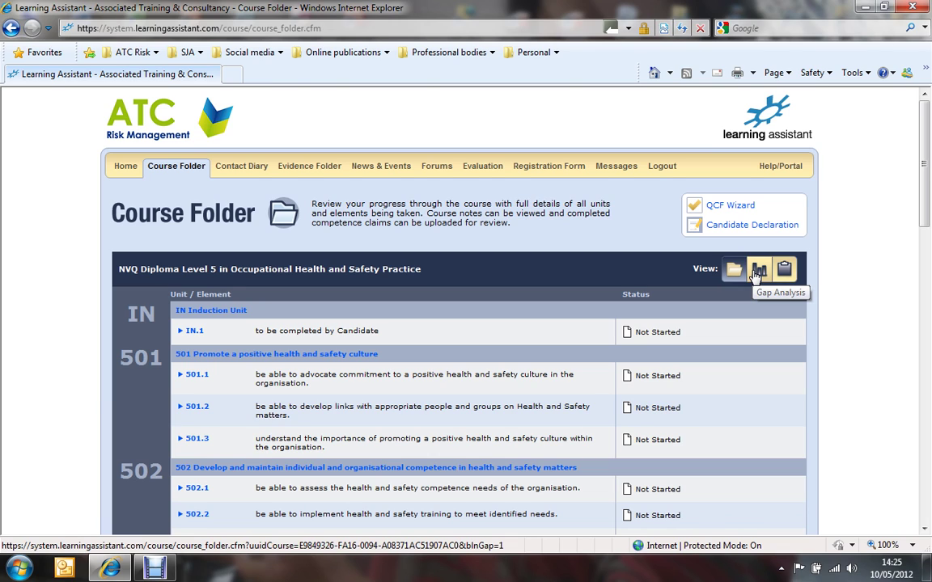
click(758, 274)
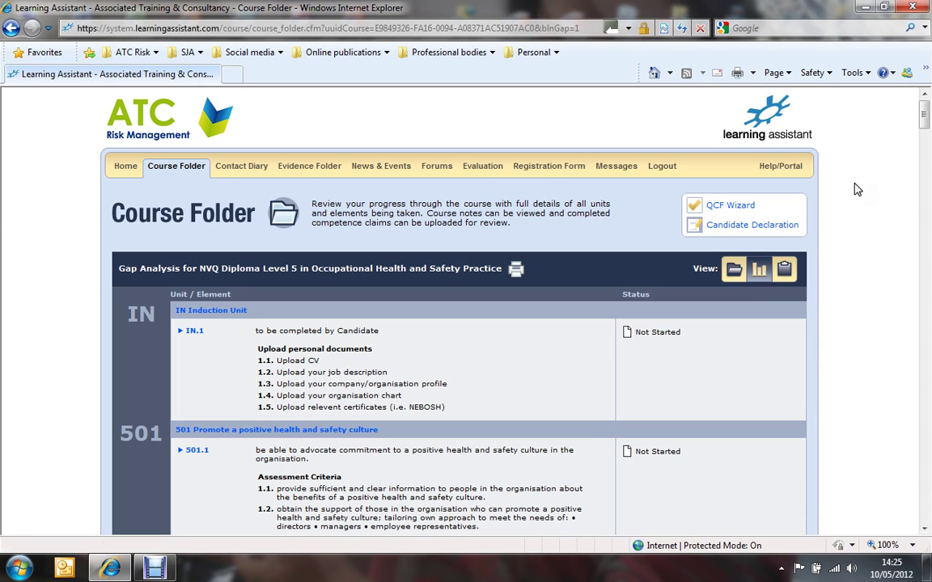
drag(925, 118, 926, 140)
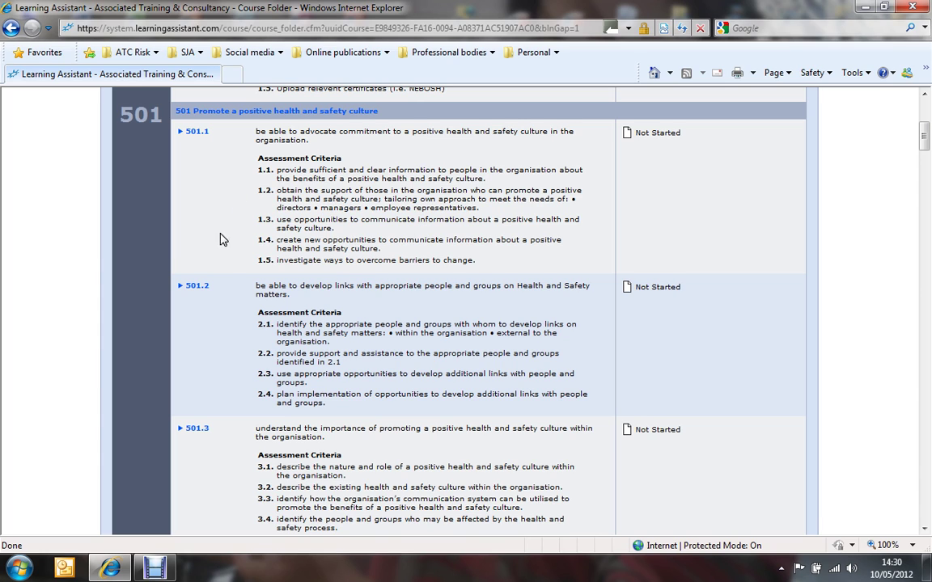
scroll(225, 241, down, 1)
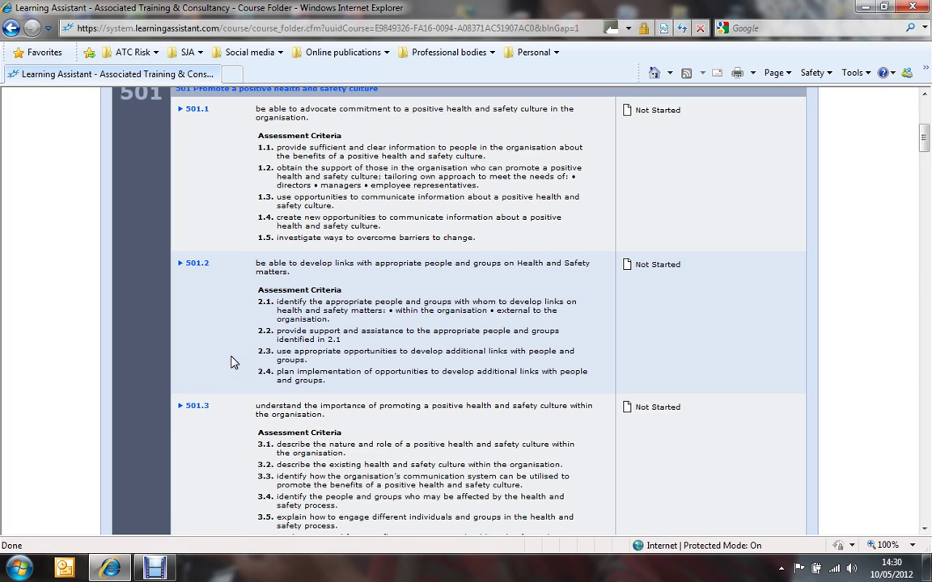
scroll(230, 362, down, 1)
scroll(231, 362, down, 1)
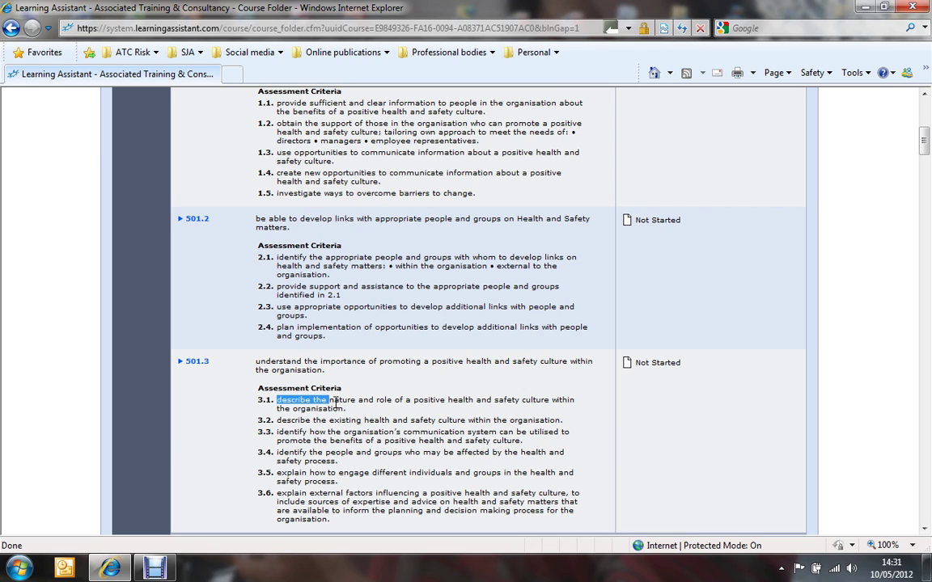
triple_click(299, 402)
drag(299, 403, 376, 419)
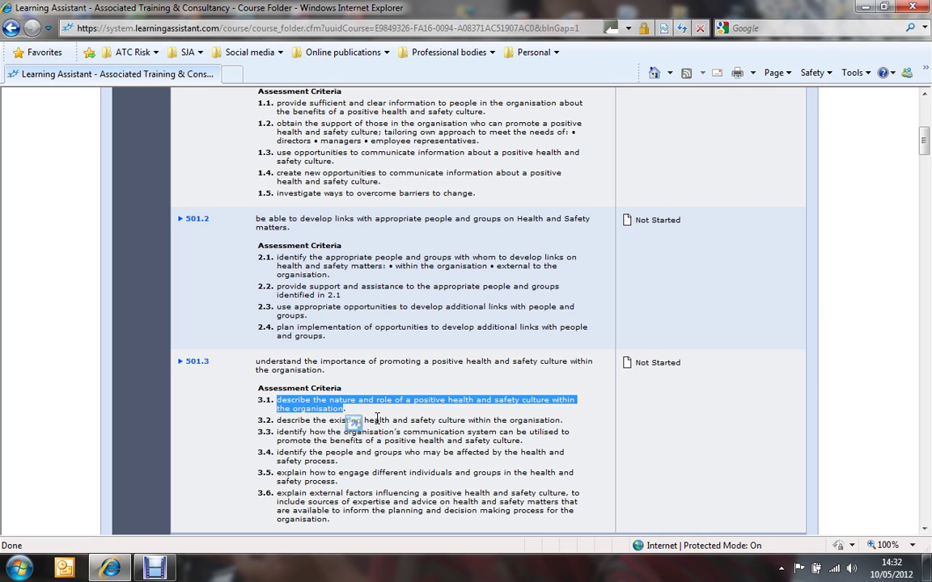
Review units 501 and 502, then go to the empty Evidence Folder with 0 entries
scroll(353, 423, up, 1)
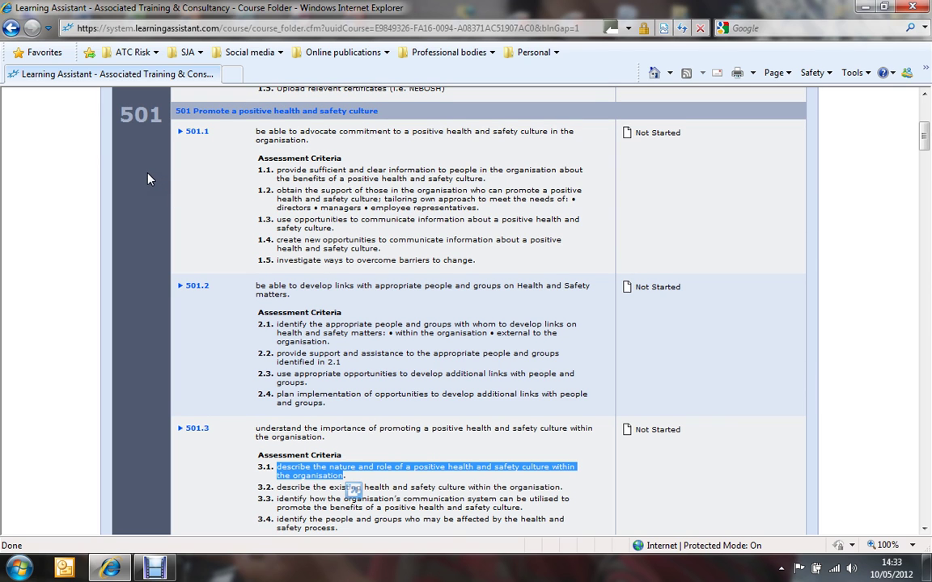
scroll(148, 178, down, 3)
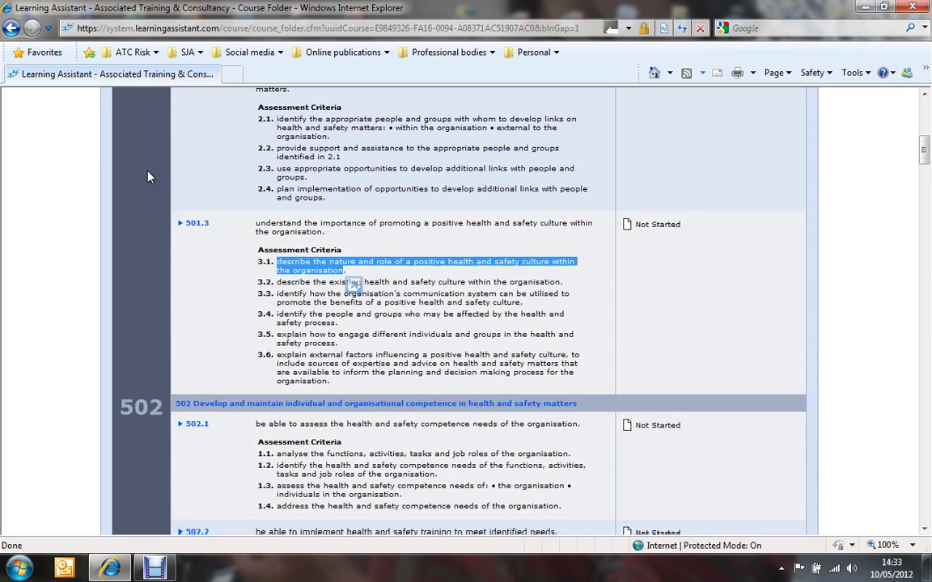
scroll(148, 177, down, 3)
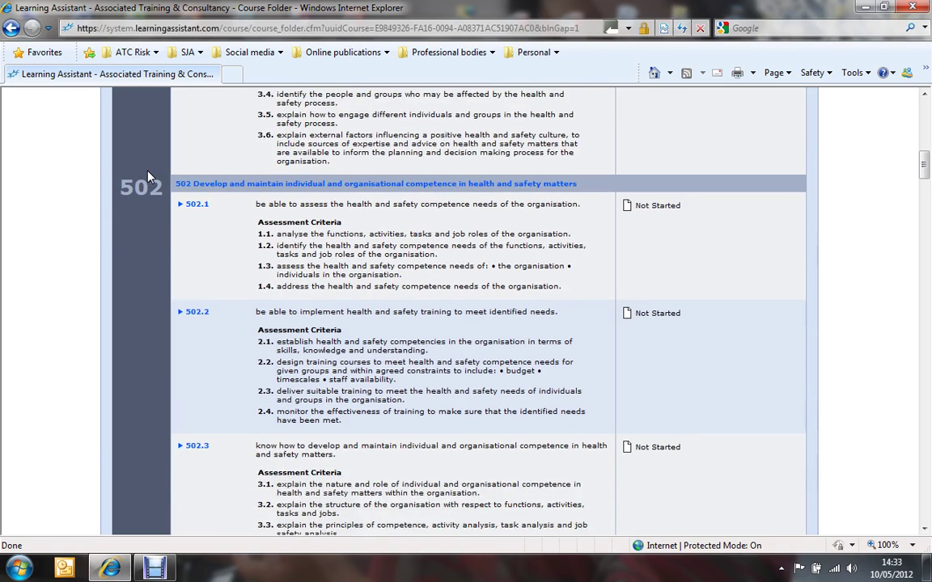
scroll(148, 177, down, 1)
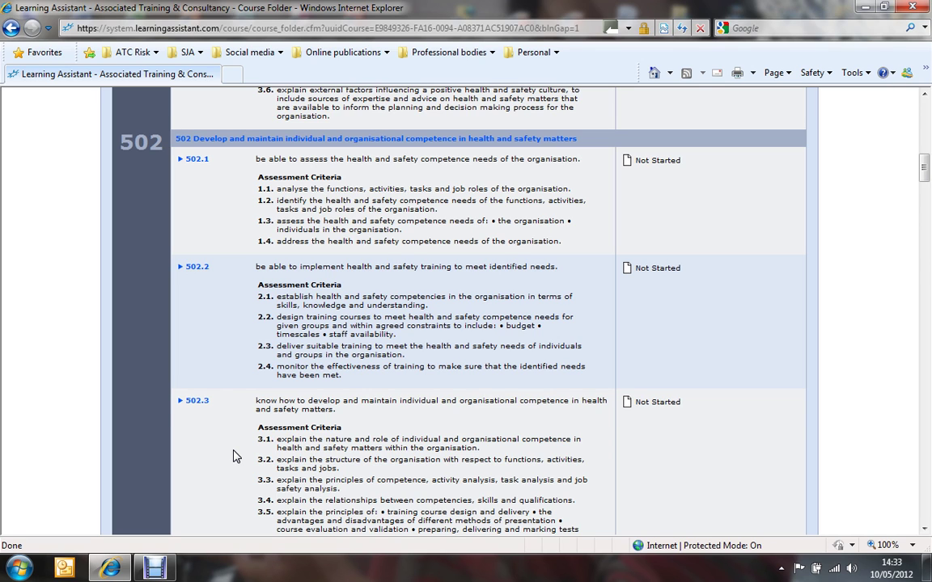
scroll(232, 457, up, 8)
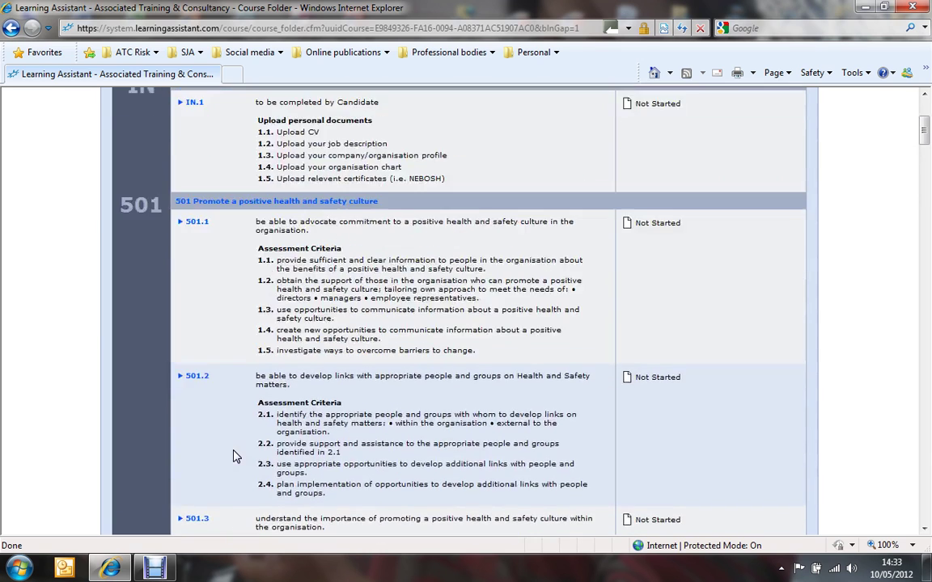
scroll(232, 457, up, 3)
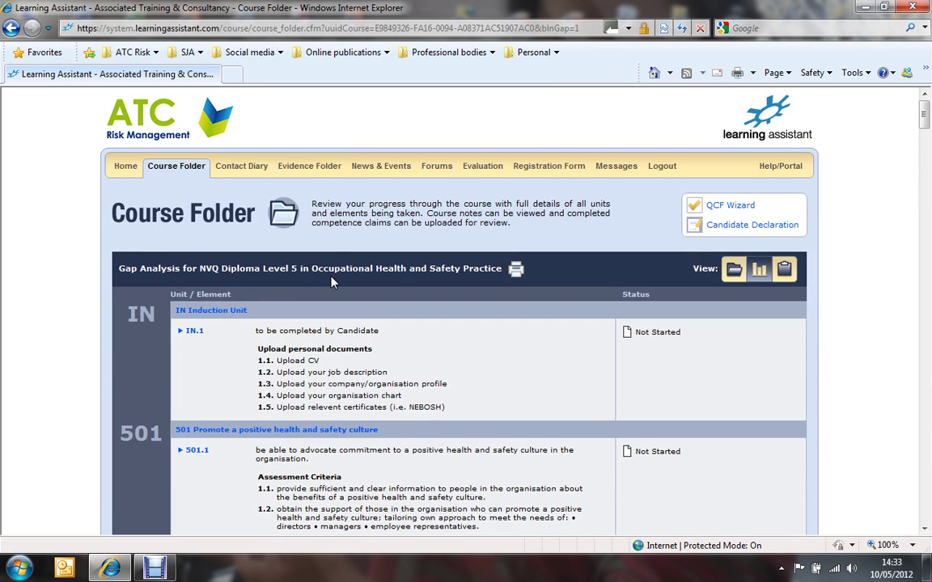
click(309, 173)
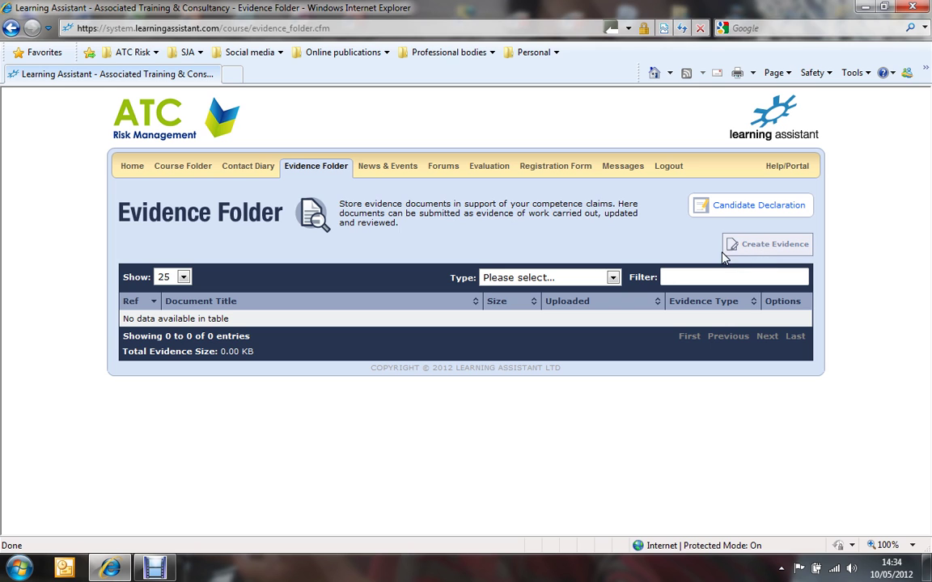
Launch the Evidence Wizard offering Upload a File or Create New Evidence
click(759, 258)
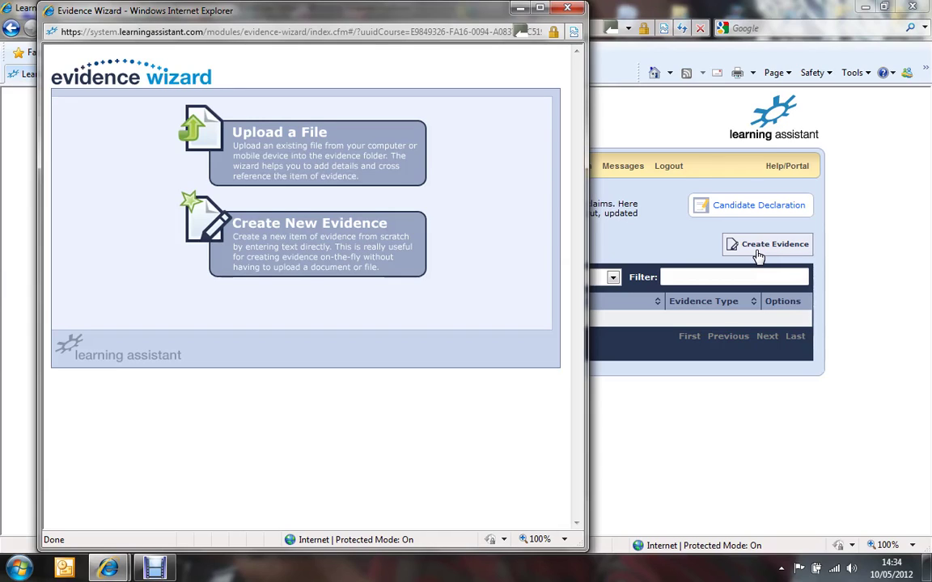
Pick Upload a File in the Evidence Wizard and bring up the Choose File to Upload dialog
click(356, 176)
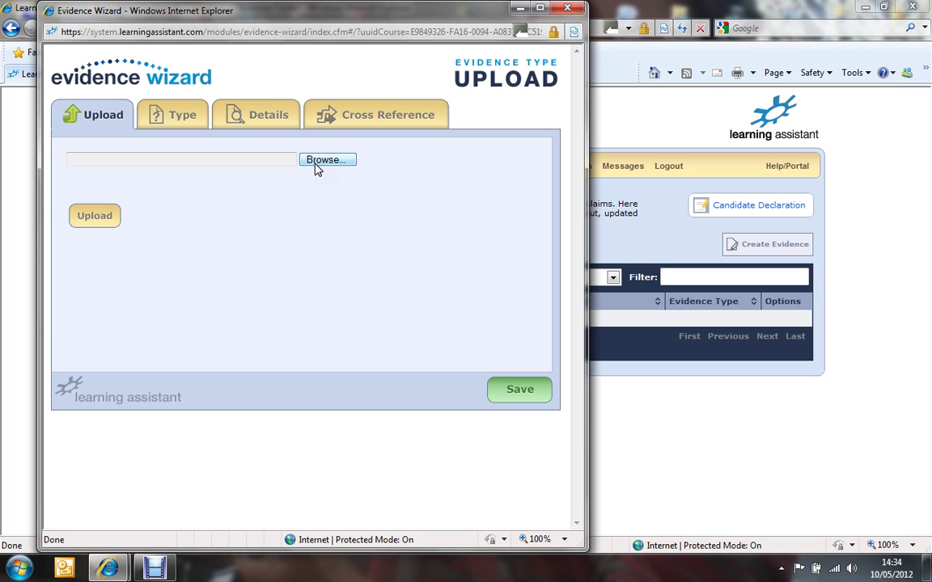
click(317, 160)
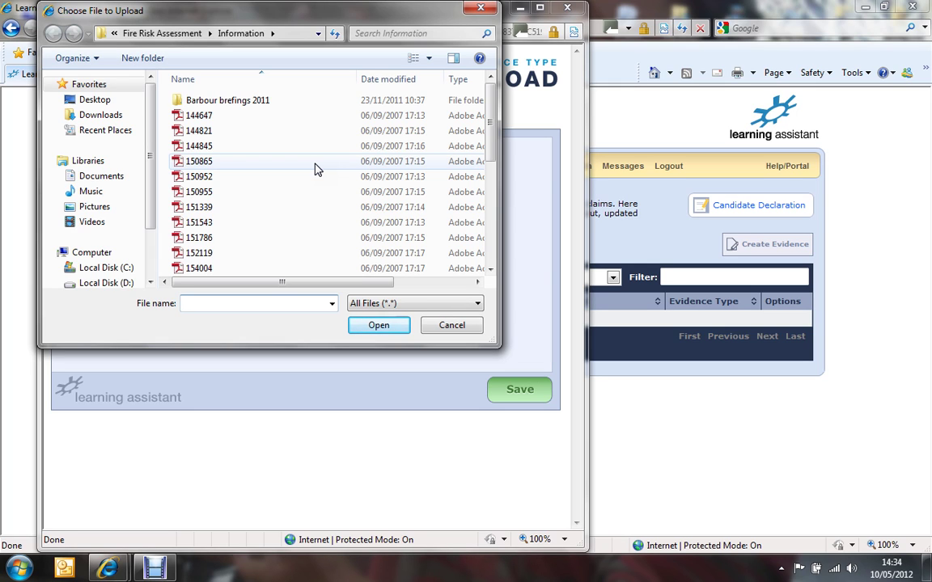
Attach Induction Course 2012.doc from the Desktop as the file to upload
click(101, 102)
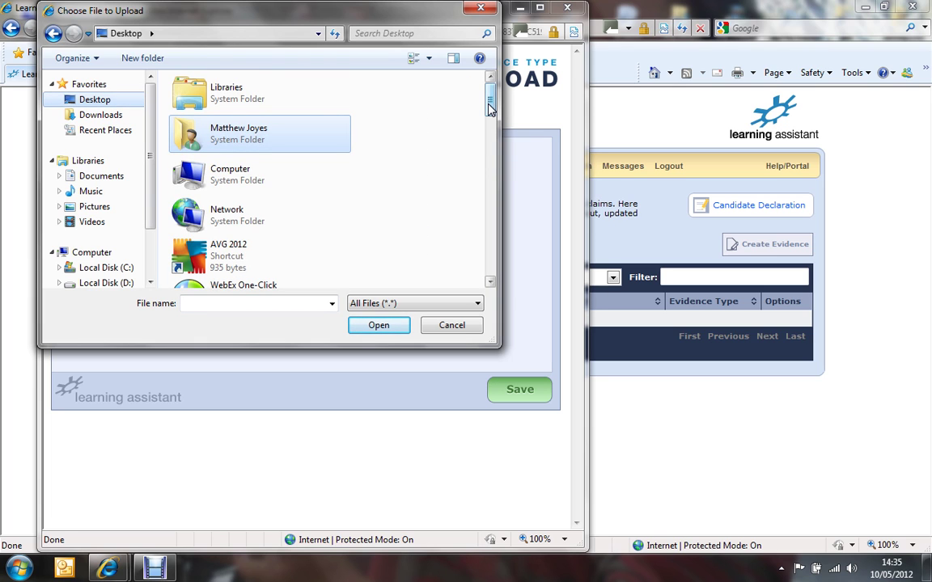
scroll(487, 122, down, 2)
drag(488, 121, 474, 187)
click(244, 102)
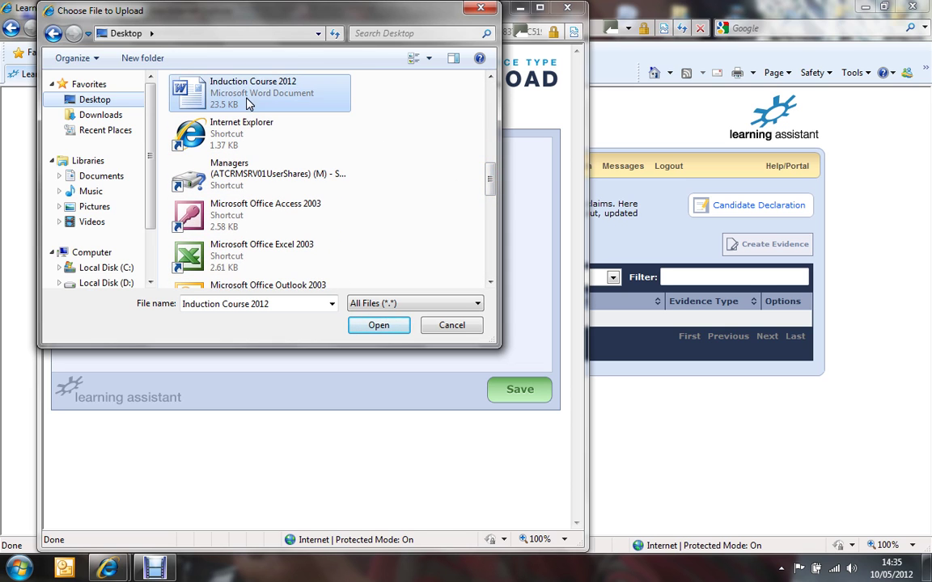
click(376, 325)
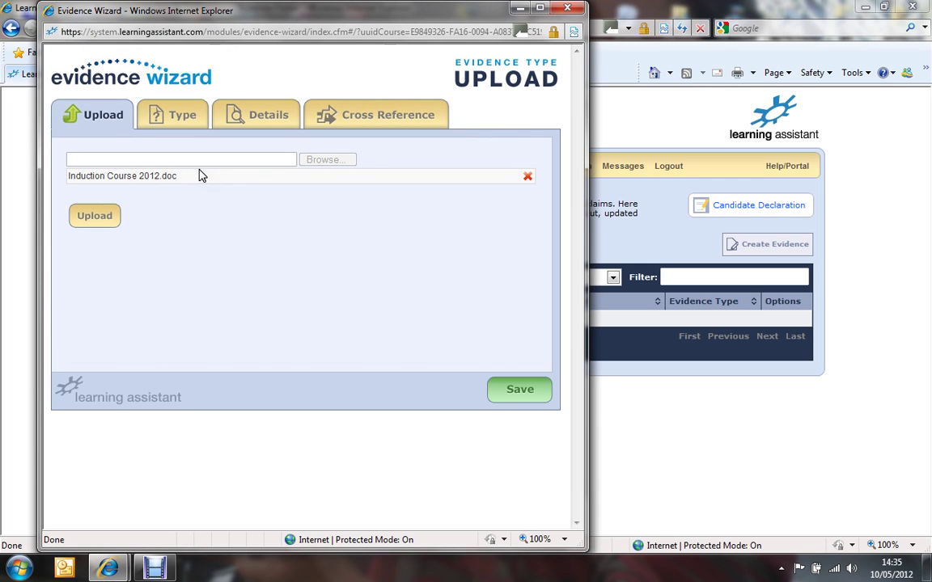
Upload the 20 Kb Induction Course 2012.doc fully, then go to the Type step
click(105, 216)
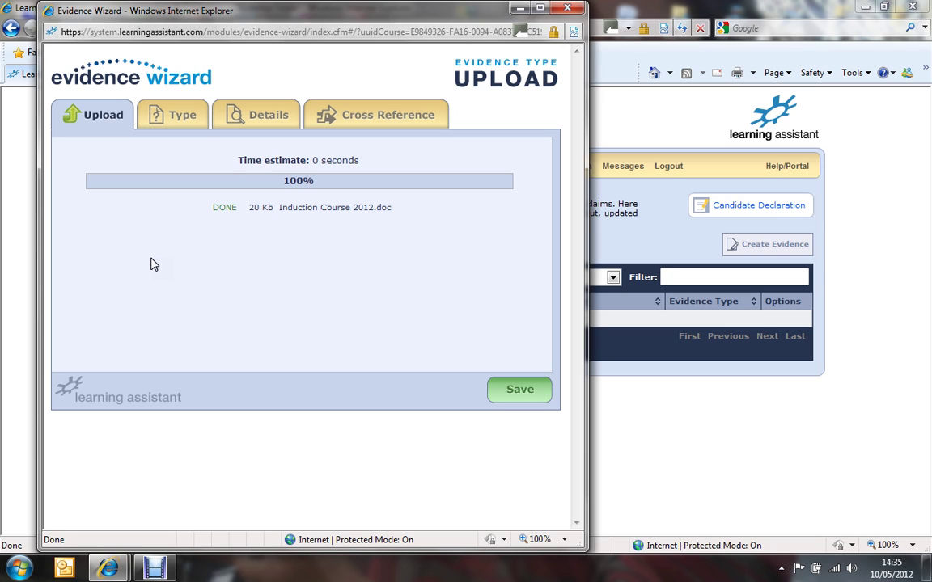
click(185, 127)
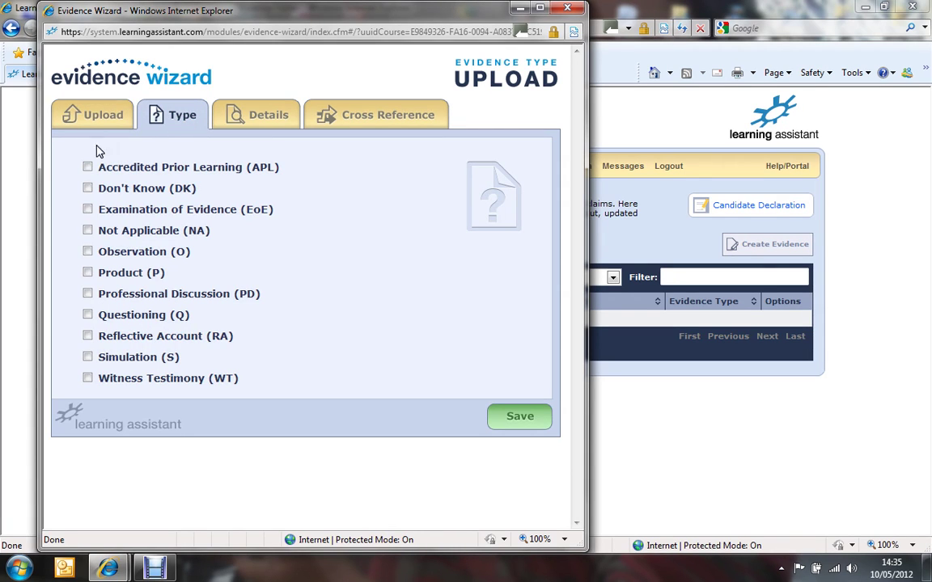
Mark the evidence type as Product (P) and continue to the Details step
click(87, 273)
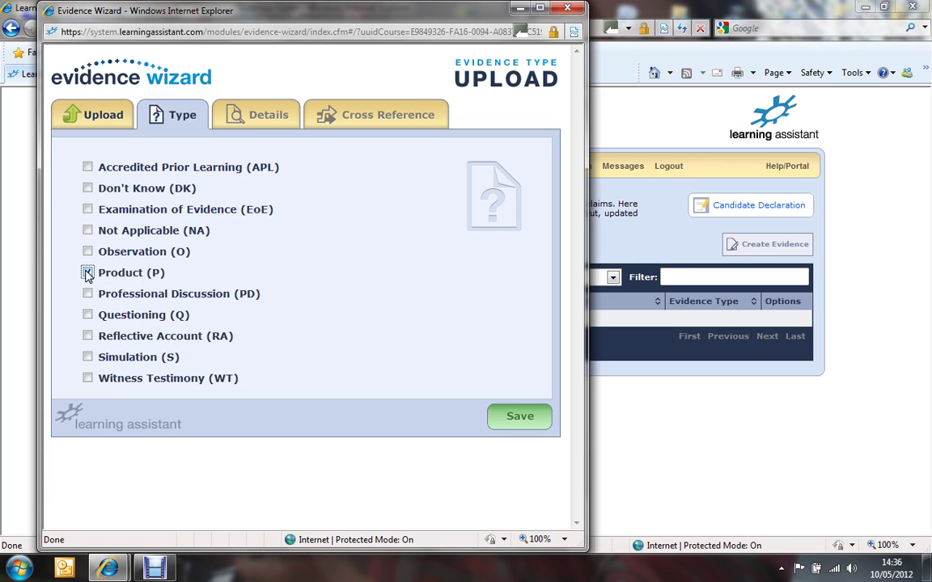
click(266, 121)
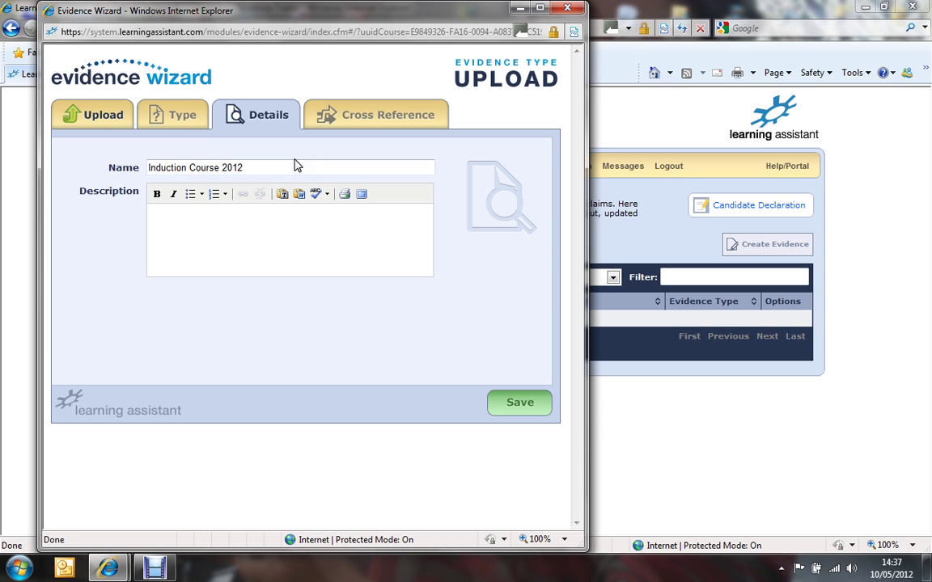
Enter the description 'I wrote this course for line managers to use in their teams'
click(254, 251)
text(I wrote this co)
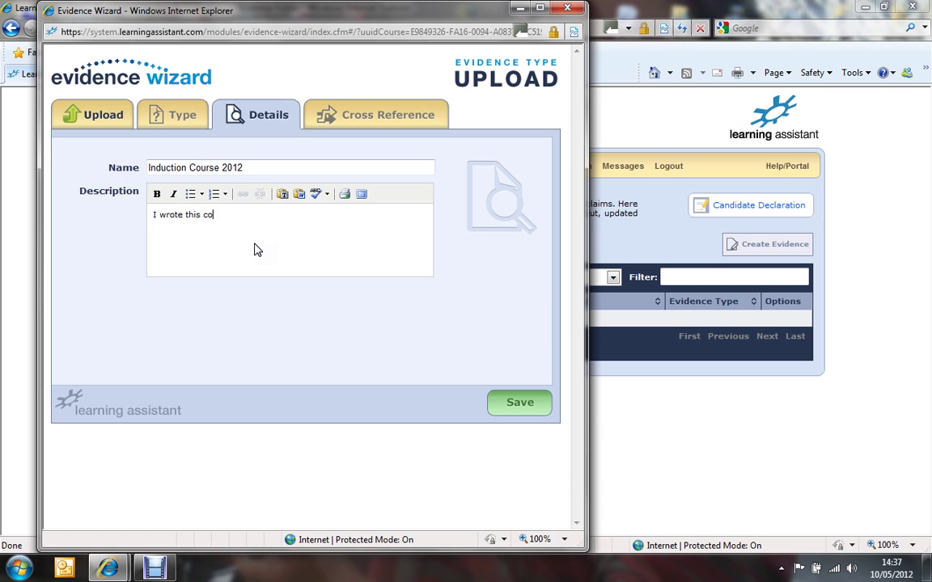
text(urse for lie)
key(BackSpace)
key(BackSpace)
text(ne managers to use )
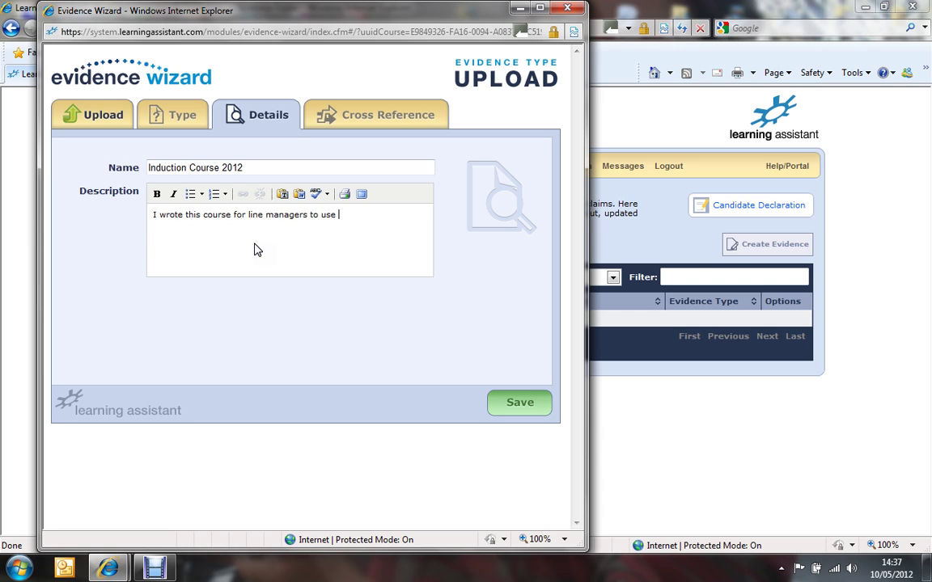
text(in their teams)
On the Cross Reference step, expand unit 501 and open Select Criteria for element 501.1
click(380, 118)
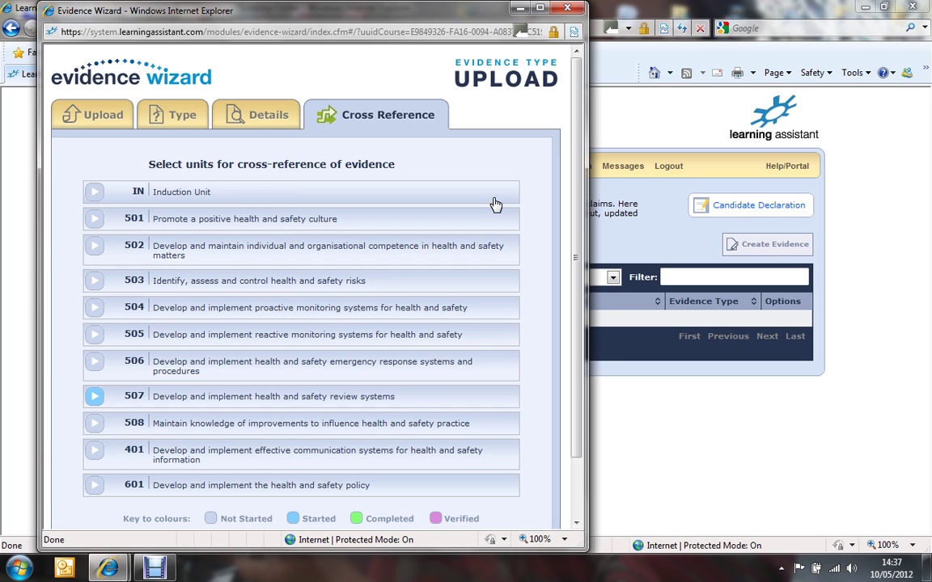
click(264, 226)
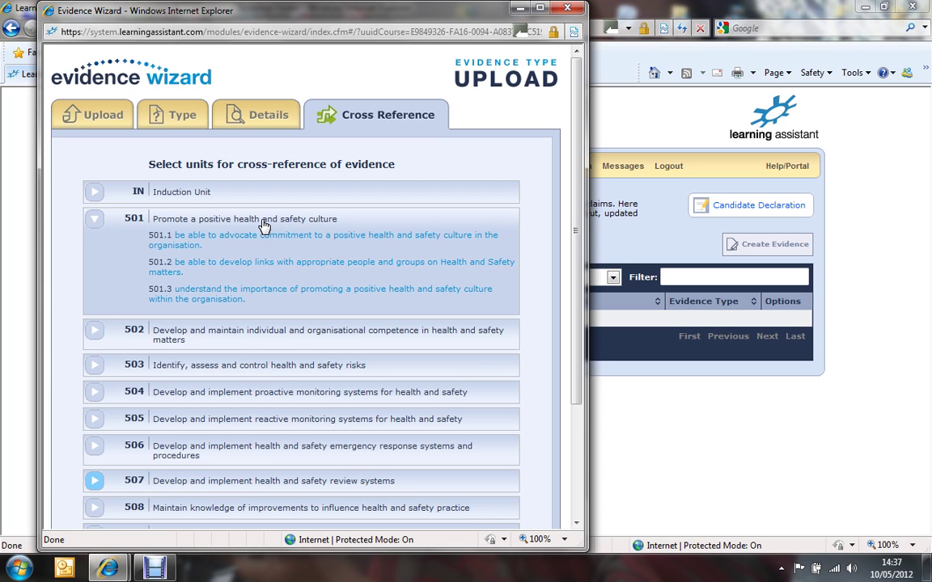
click(196, 243)
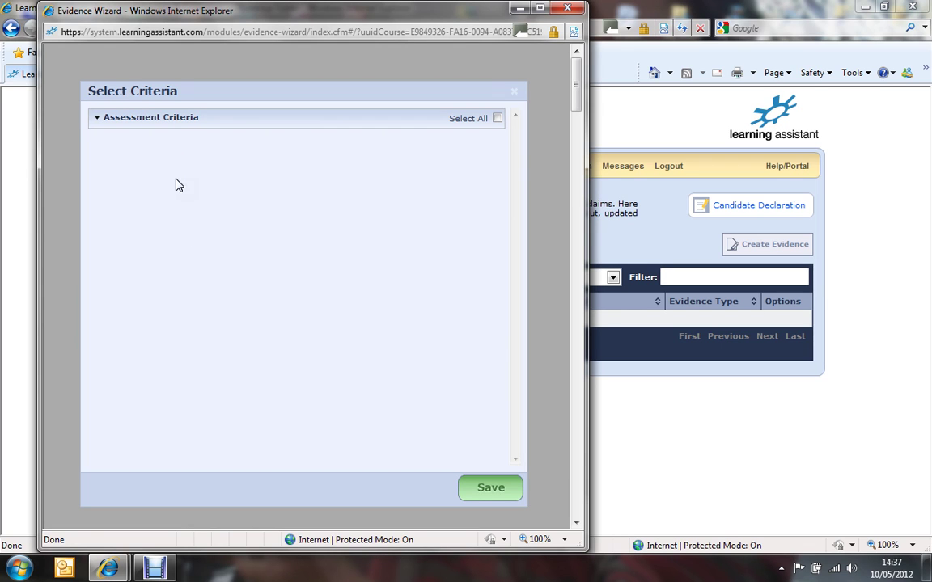
Expand element 501.1's assessment criteria and tick criteria 1.1 and 1.2
click(162, 117)
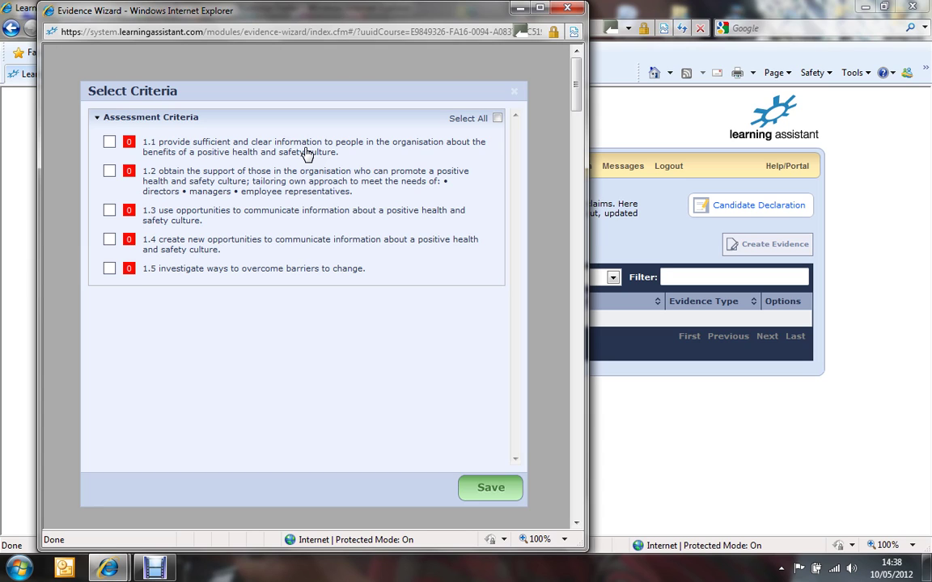
click(109, 144)
click(110, 173)
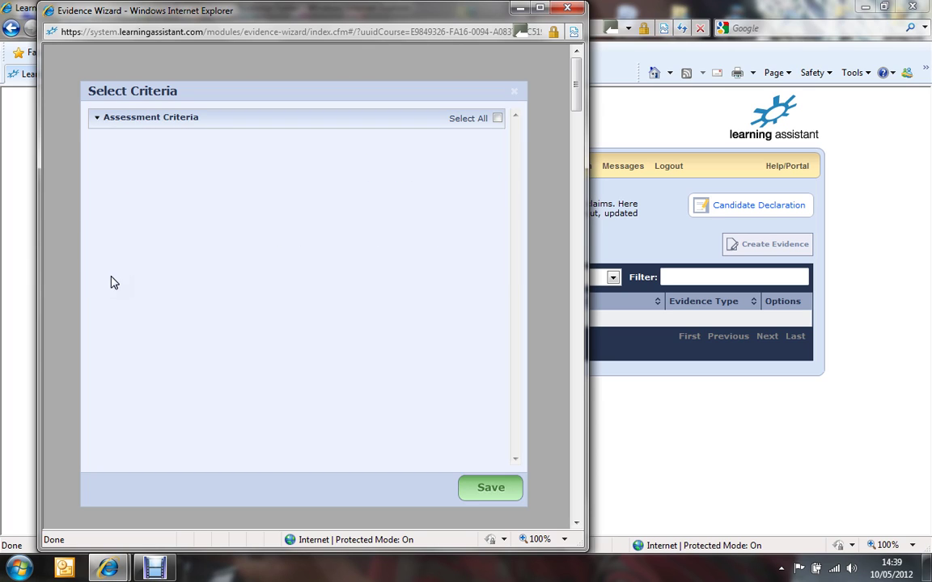
Tick criterion 1.3, save the selected criteria and the cross-reference, then close the wizard
click(110, 211)
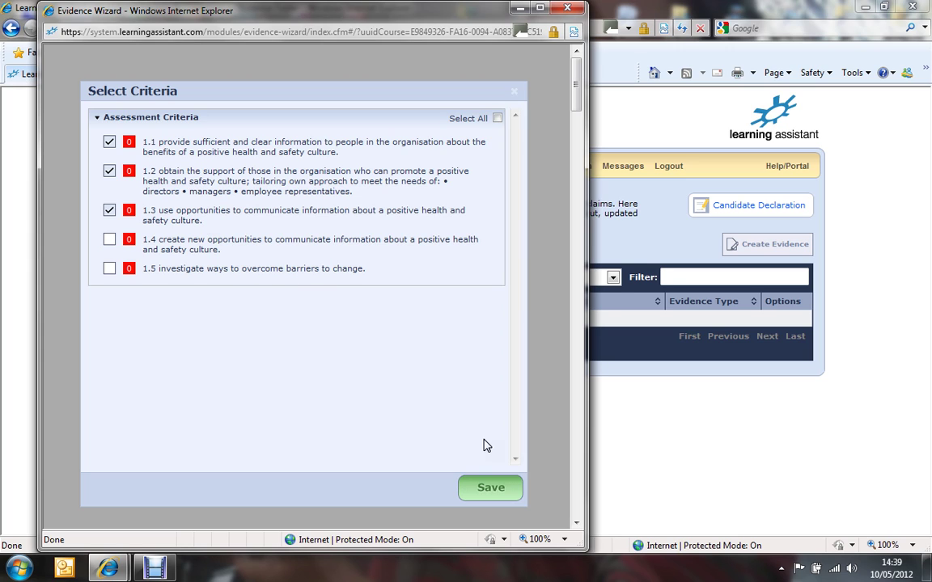
click(487, 488)
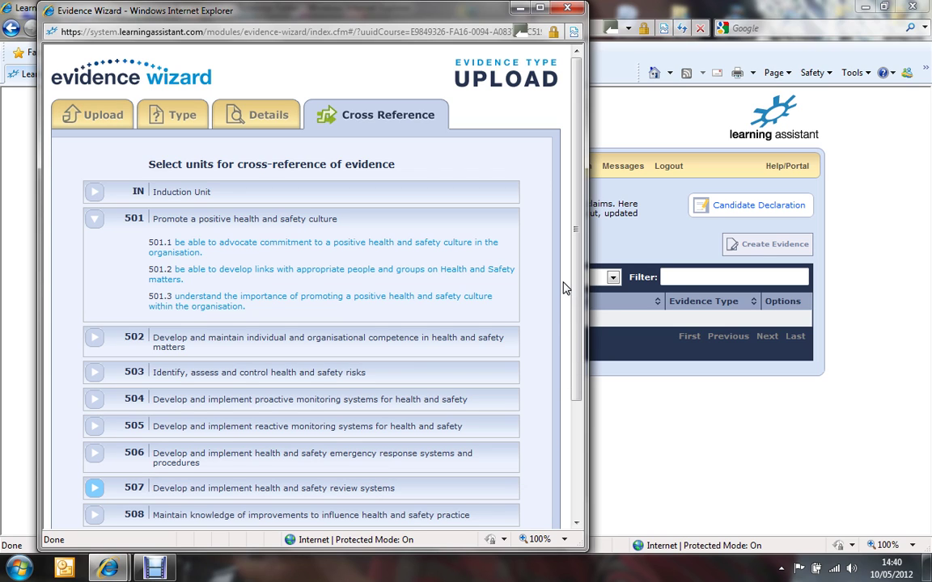
scroll(573, 284, down, 3)
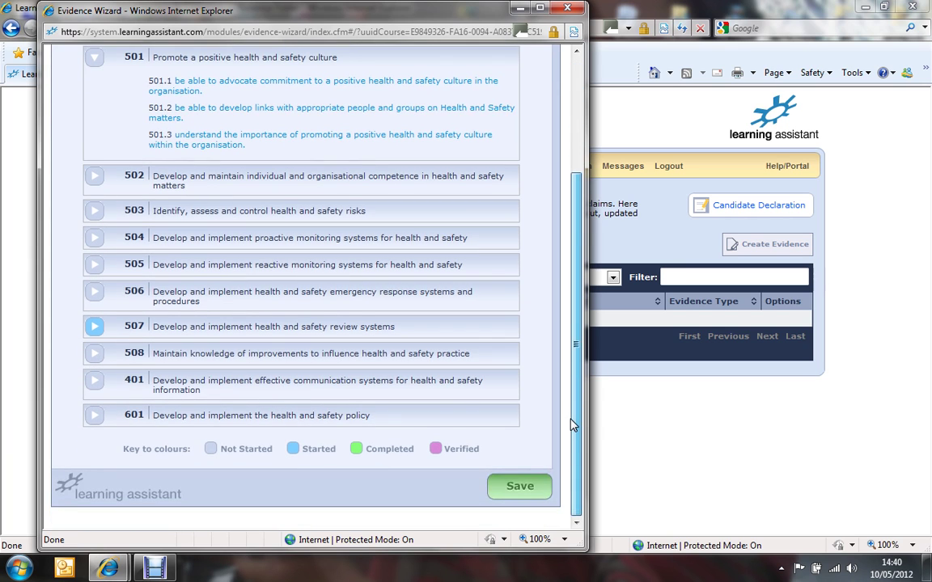
click(519, 490)
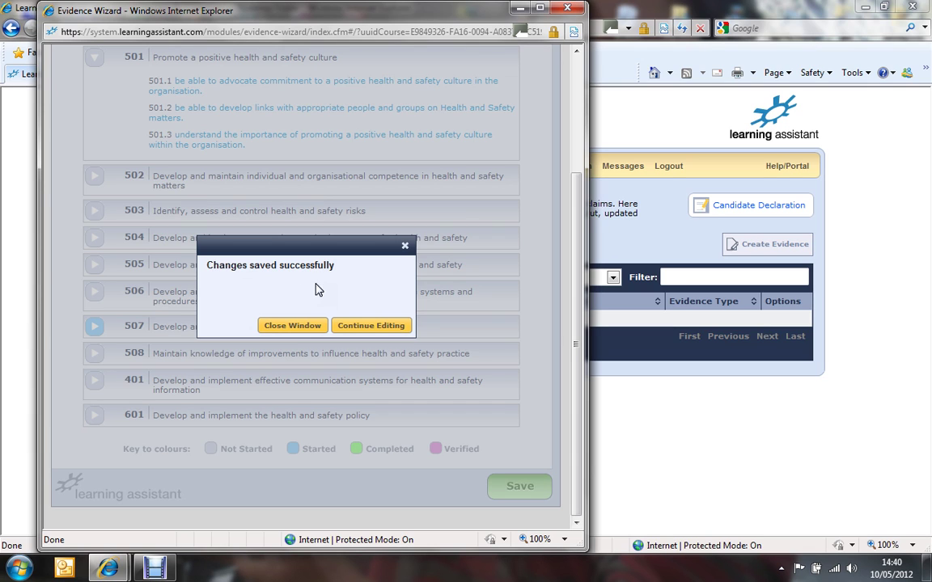
click(287, 327)
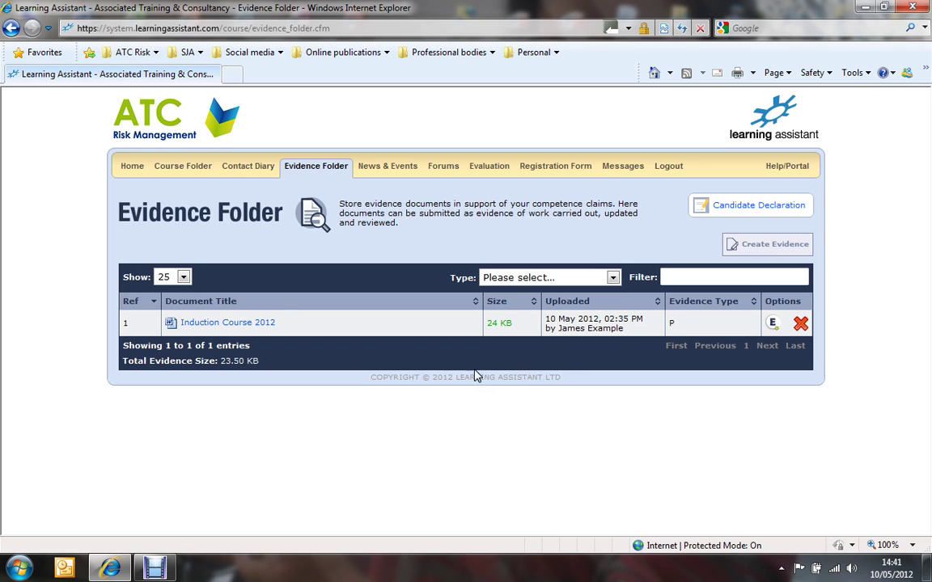
Go to the Course Folder and open element 501.1, now marked Started
click(194, 175)
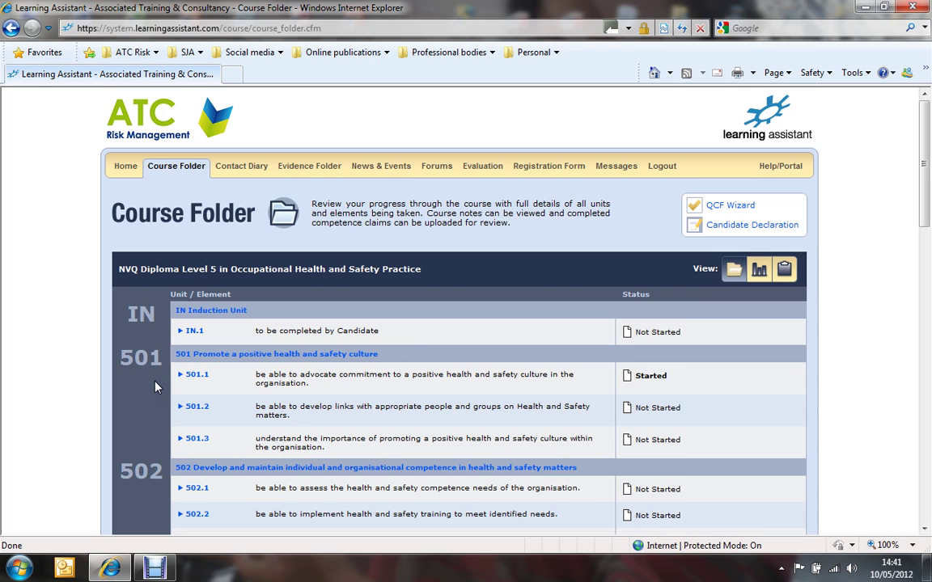
click(197, 376)
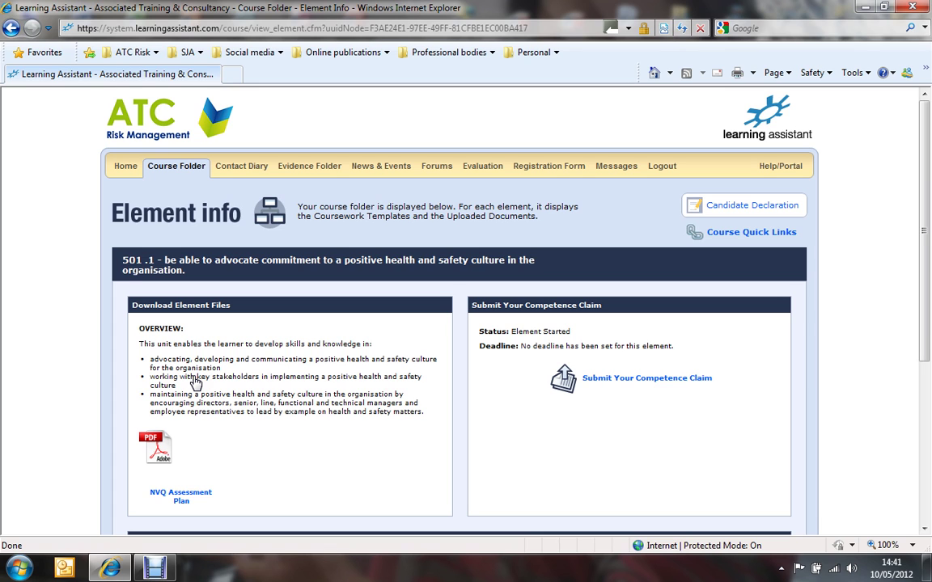
drag(926, 223, 918, 287)
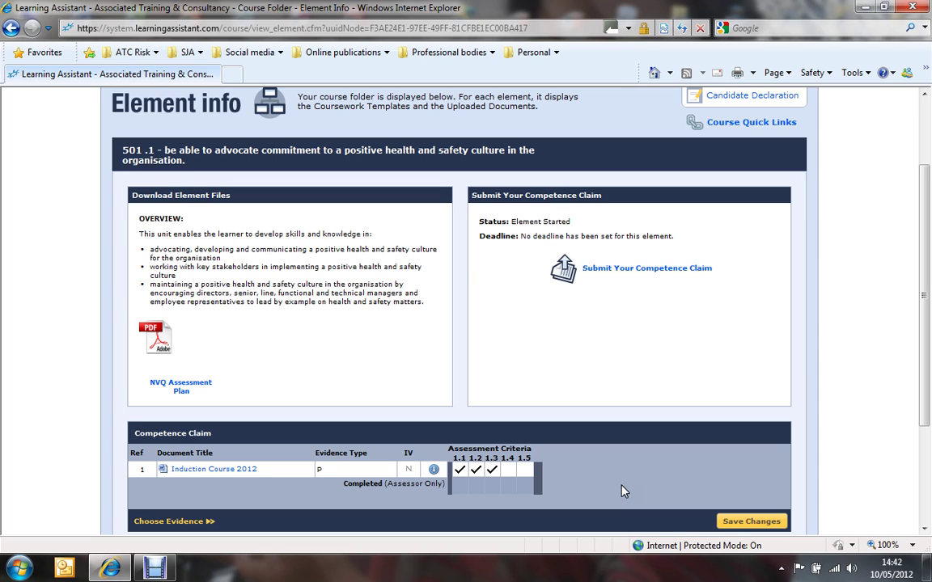
mouse_move(460, 471)
mouse_move(507, 483)
scroll(111, 396, up, 2)
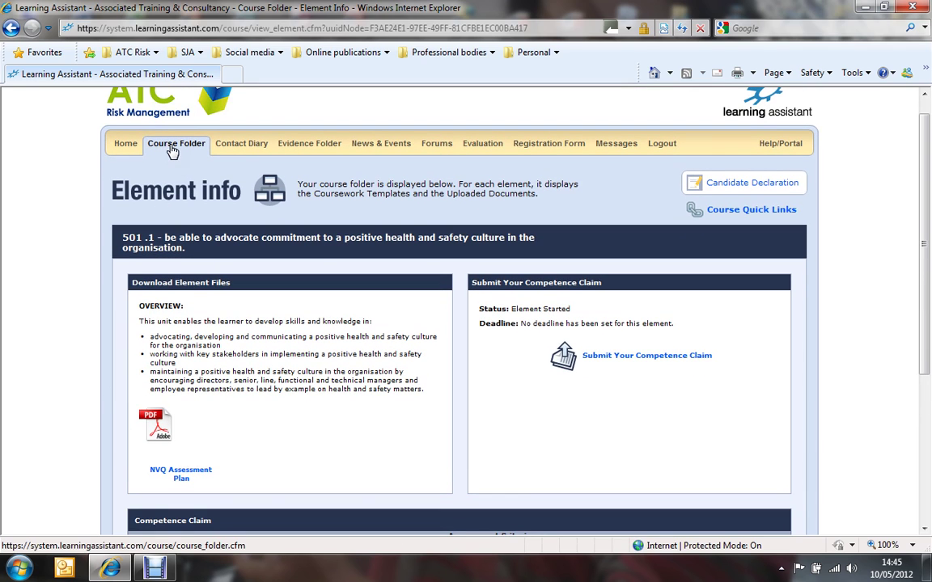
Return to the Course Folder overview to confirm element 501.1 is Started
click(172, 145)
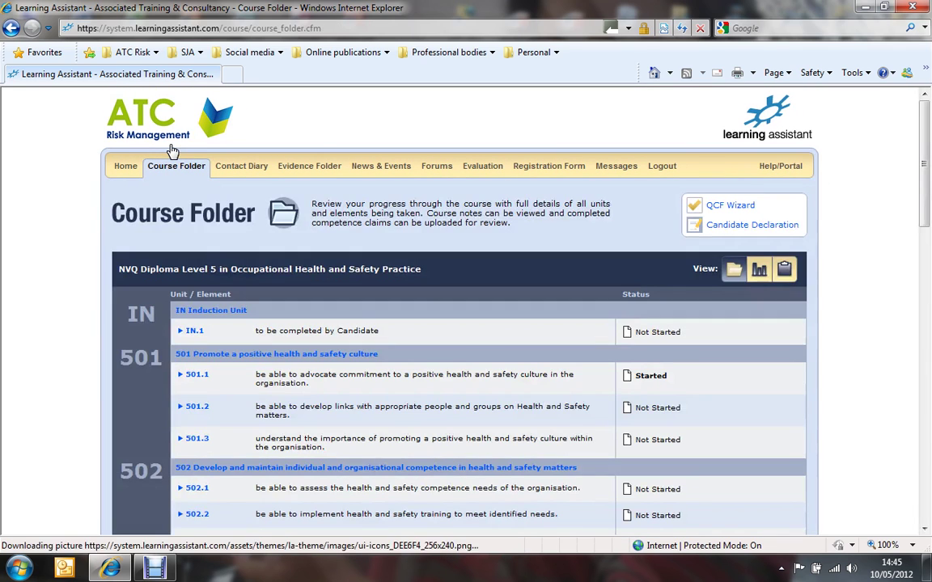